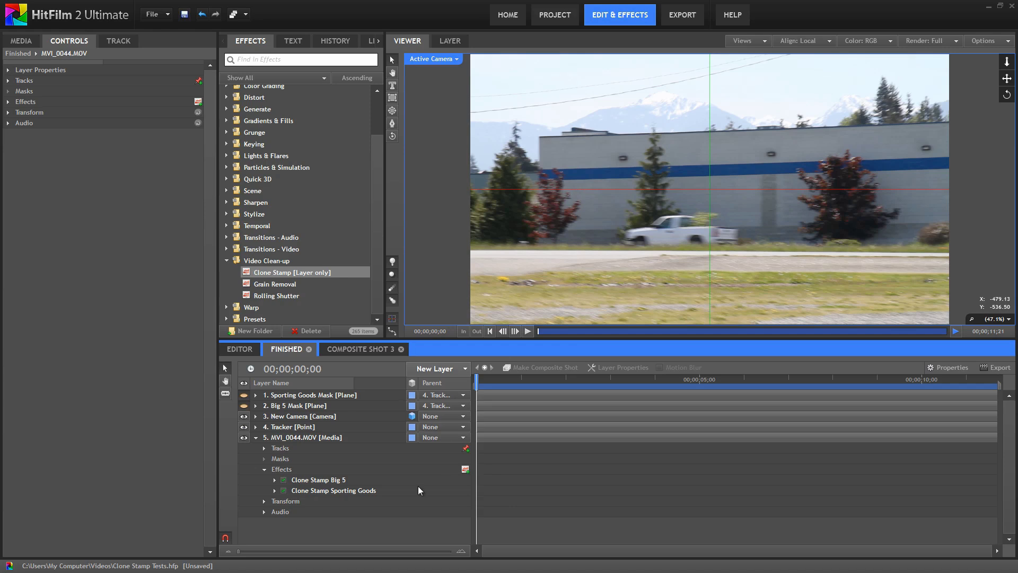
Switch off the Clone Stamp Big 5 and Clone Stamp Sporting Goods effects.
click(284, 480)
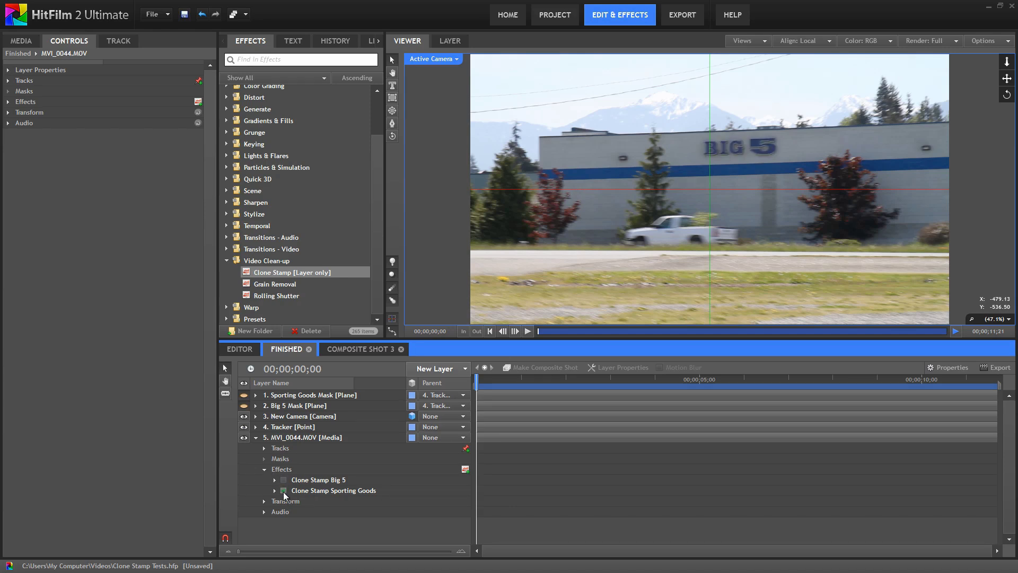
click(283, 490)
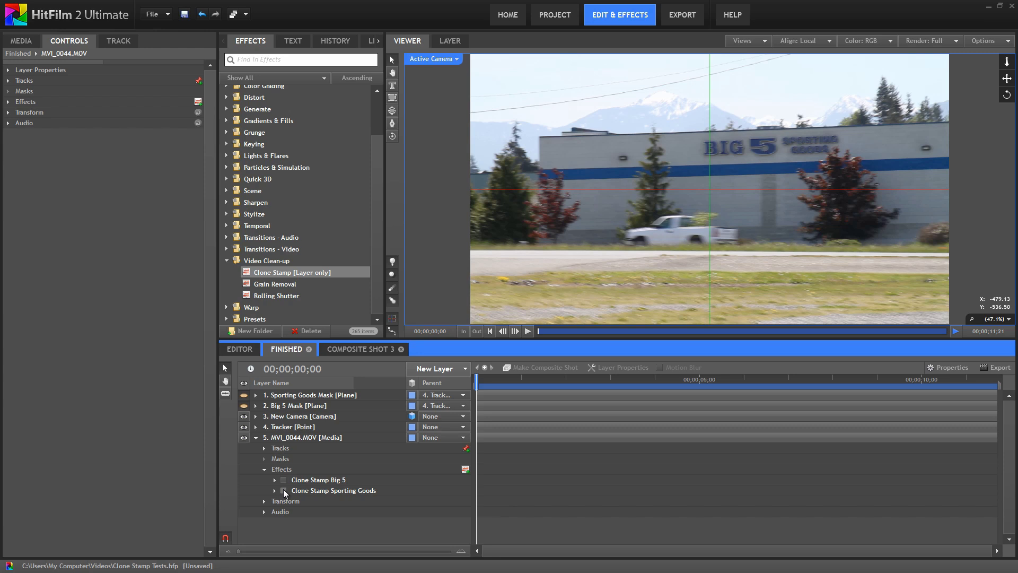
In Composite Shot 3, select the tracker's Tracking Point 1 and scrub to watch it follow the sign.
click(367, 348)
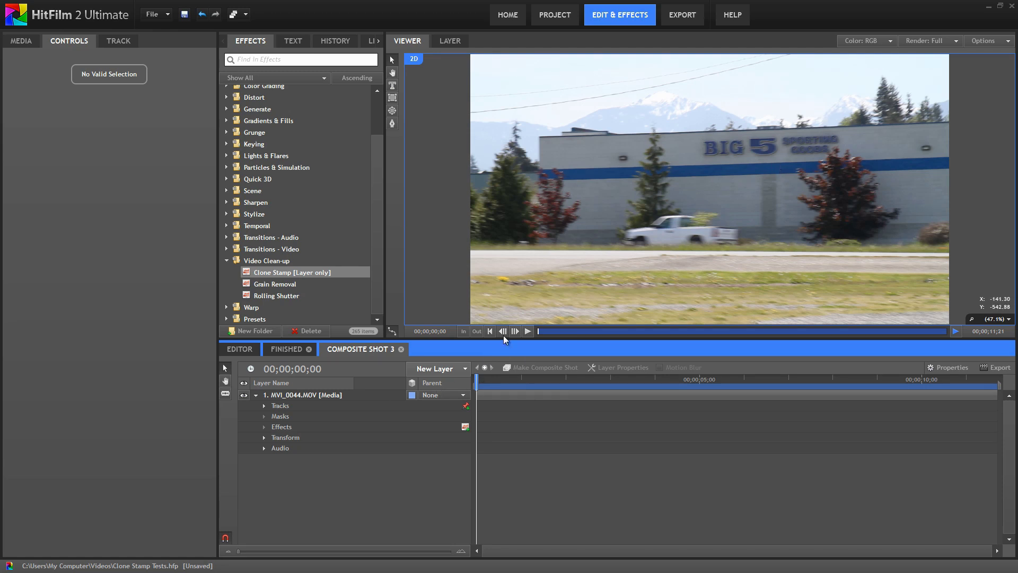
mouse_move(475, 381)
mouse_down()
mouse_move(802, 373)
mouse_move(472, 377)
mouse_up()
click(263, 406)
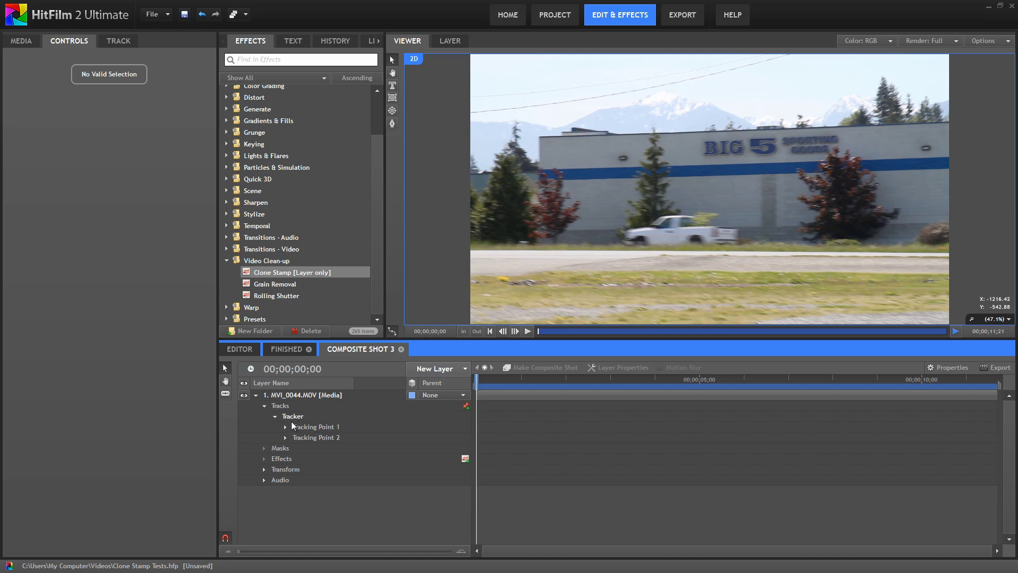
click(308, 427)
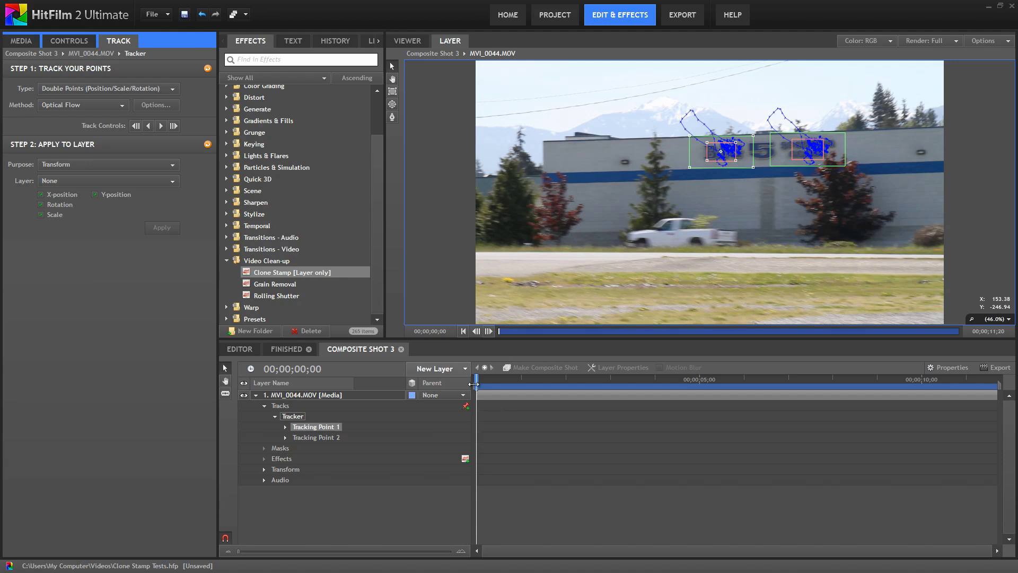
mouse_move(475, 383)
mouse_down()
mouse_move(970, 379)
mouse_move(475, 379)
mouse_up()
Add a new point layer and rename it 'Tracking'.
click(453, 368)
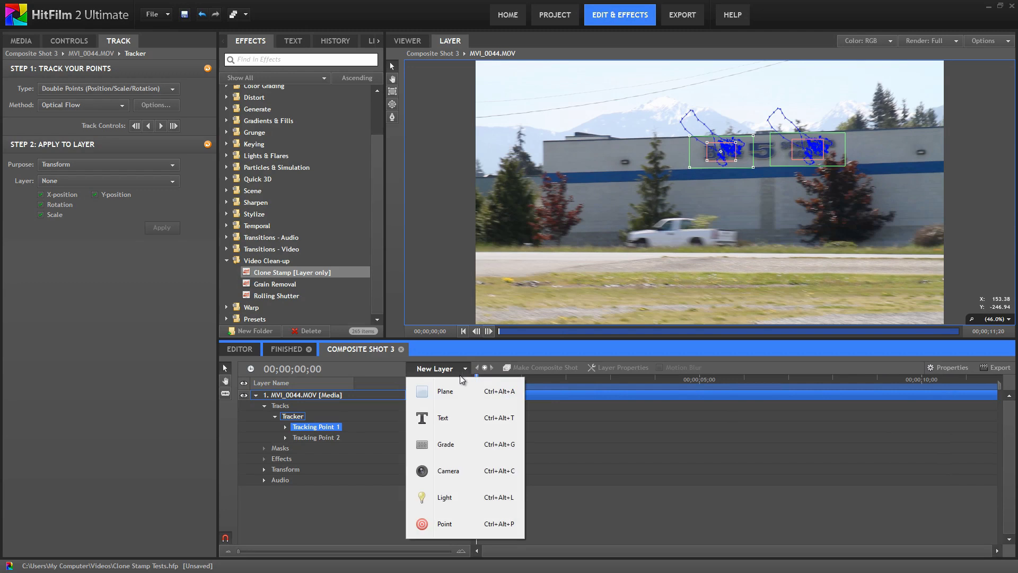
click(453, 524)
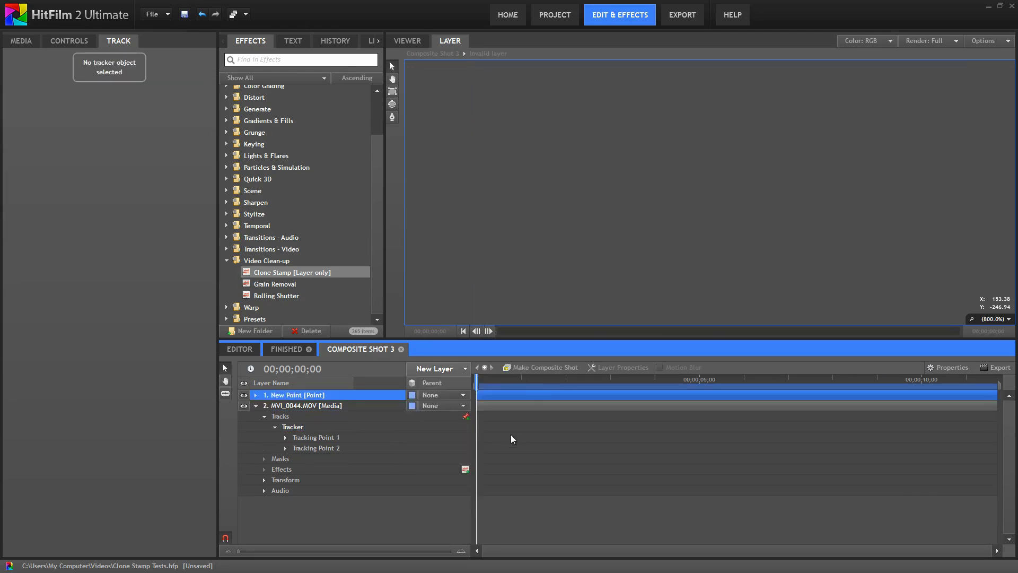
click(408, 44)
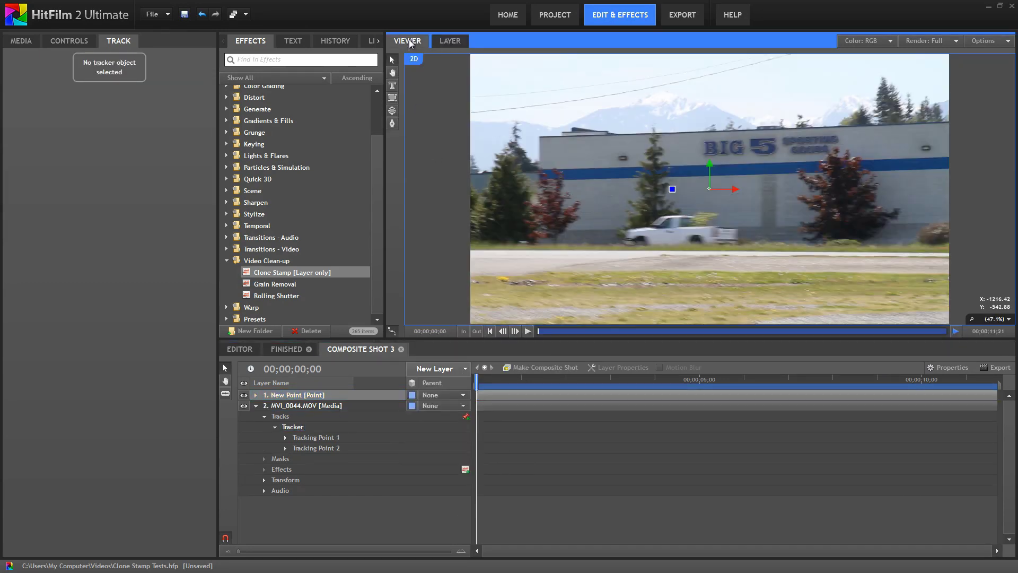
right_click(294, 396)
click(332, 537)
text(T)
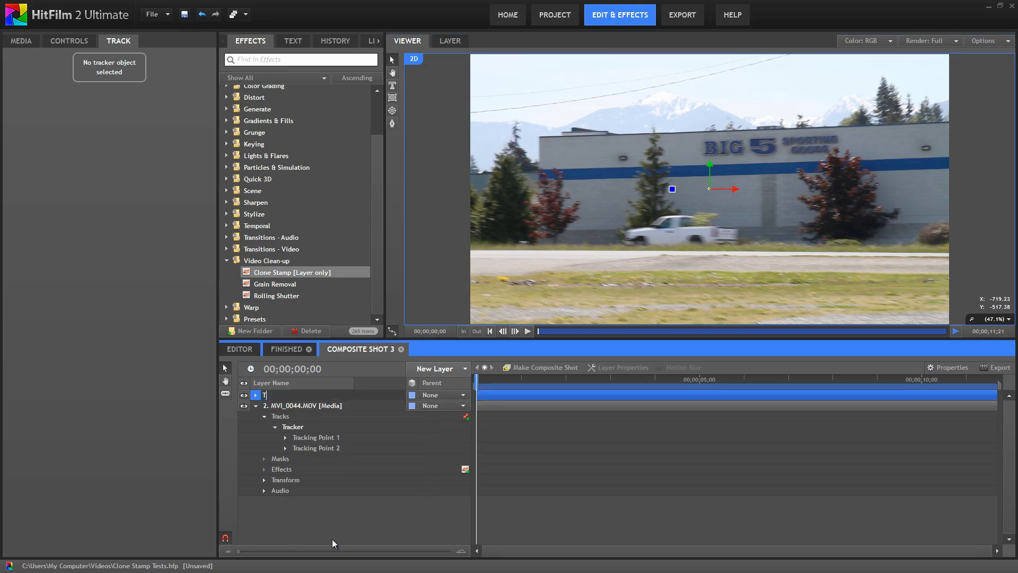
text(racking)
key(Return)
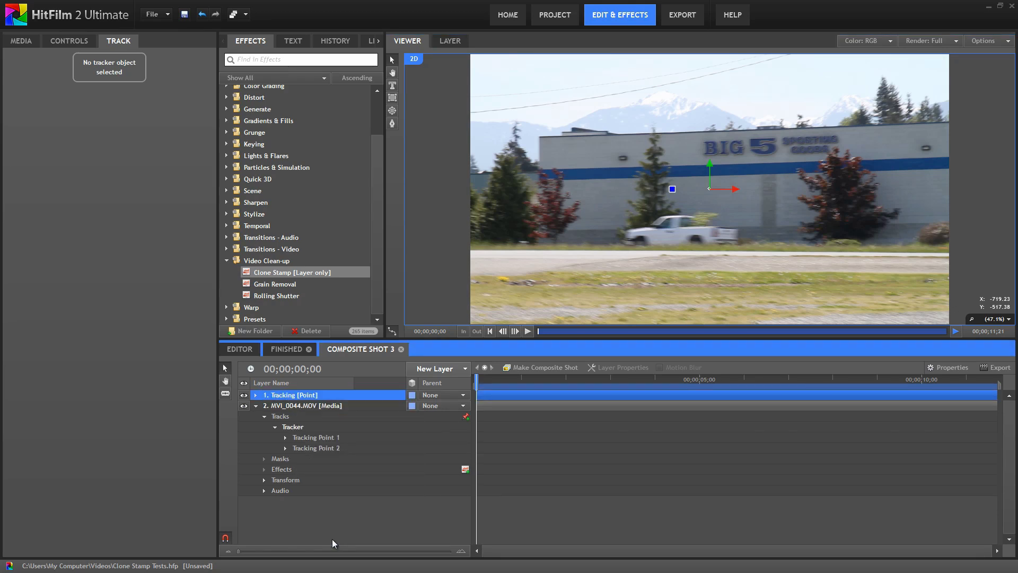
Send Tracking Point 1's data to the Tracking layer and scrub to confirm it follows the sign.
click(318, 438)
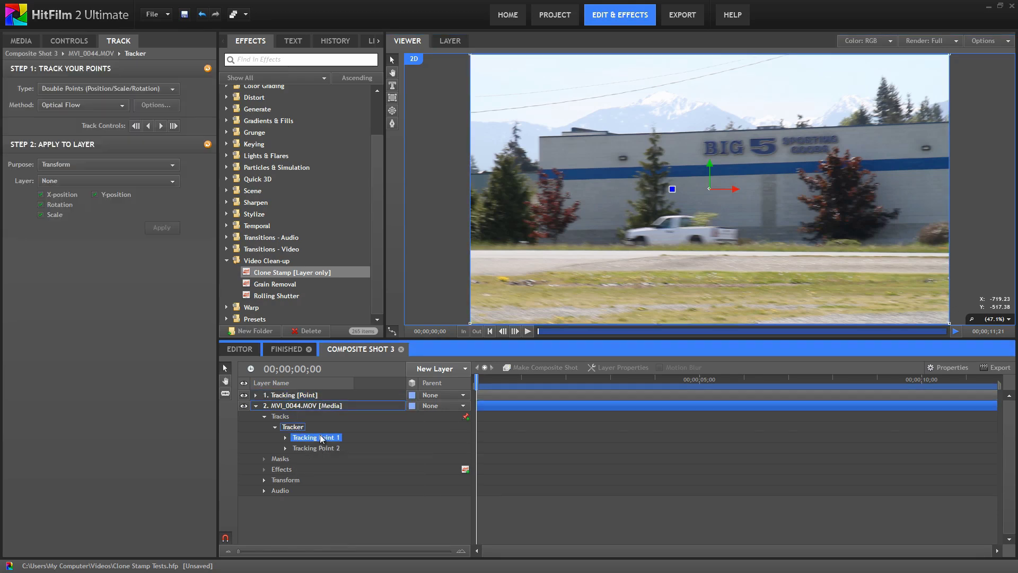
click(76, 182)
click(63, 203)
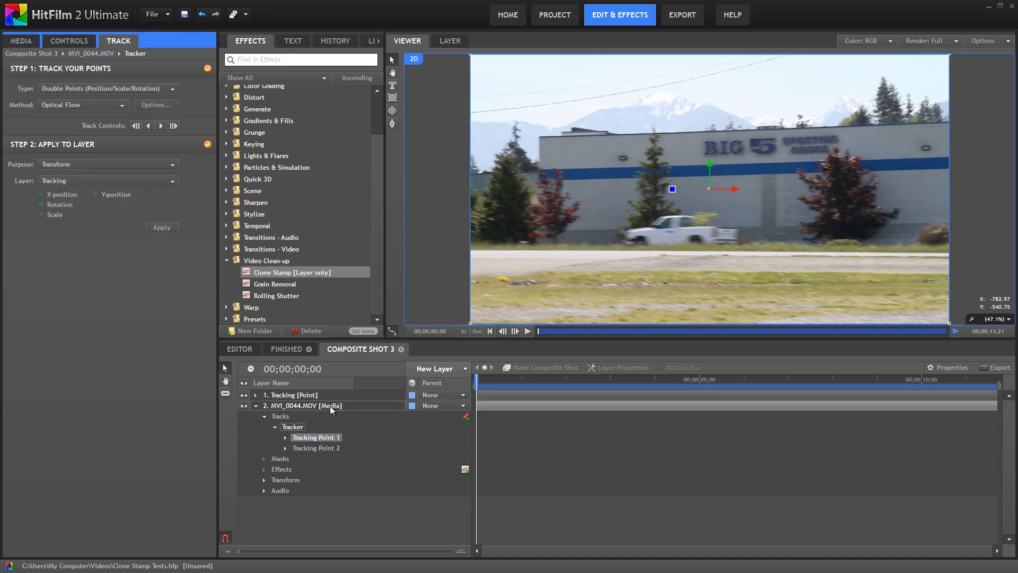
click(291, 396)
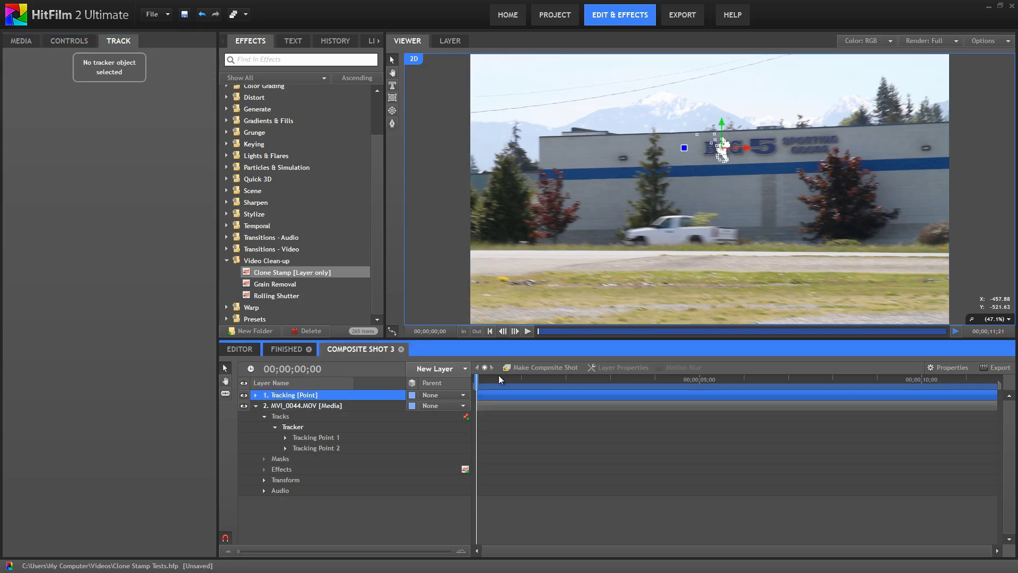
drag(495, 378, 469, 388)
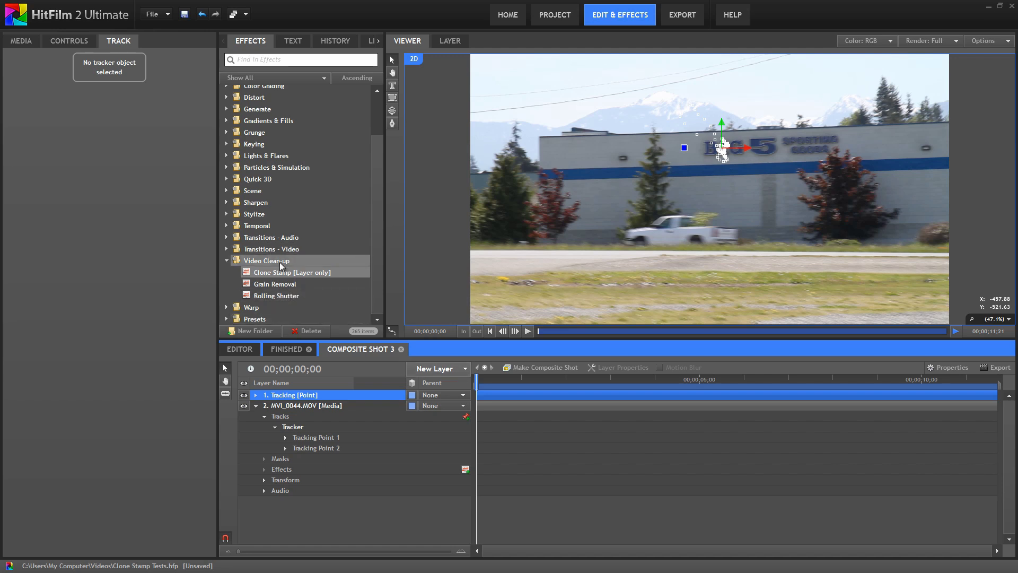
Apply Clone Stamp from Video Clean-up to MVI_0044.MOV and open its controls.
drag(288, 275, 299, 406)
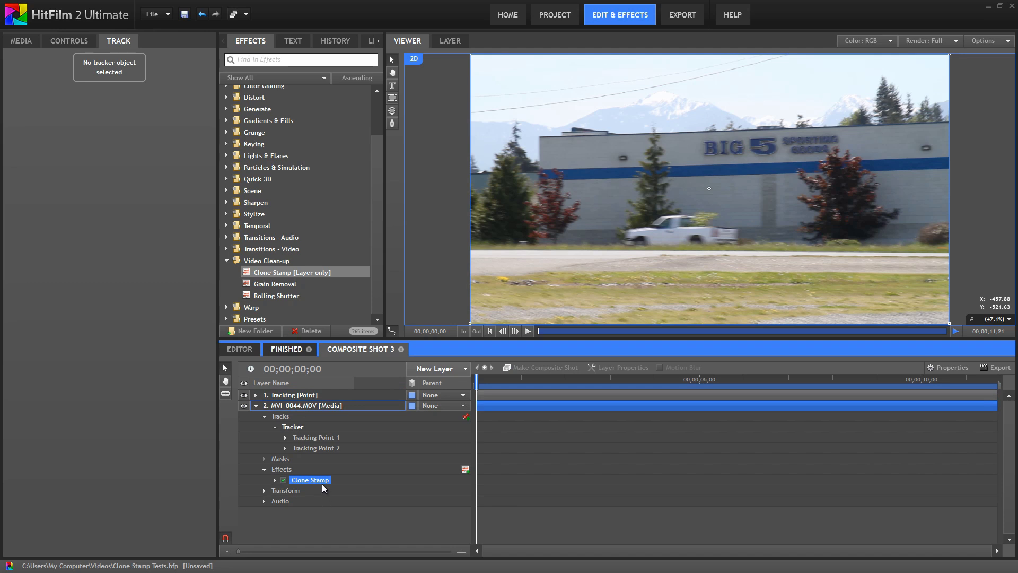
double_click(321, 479)
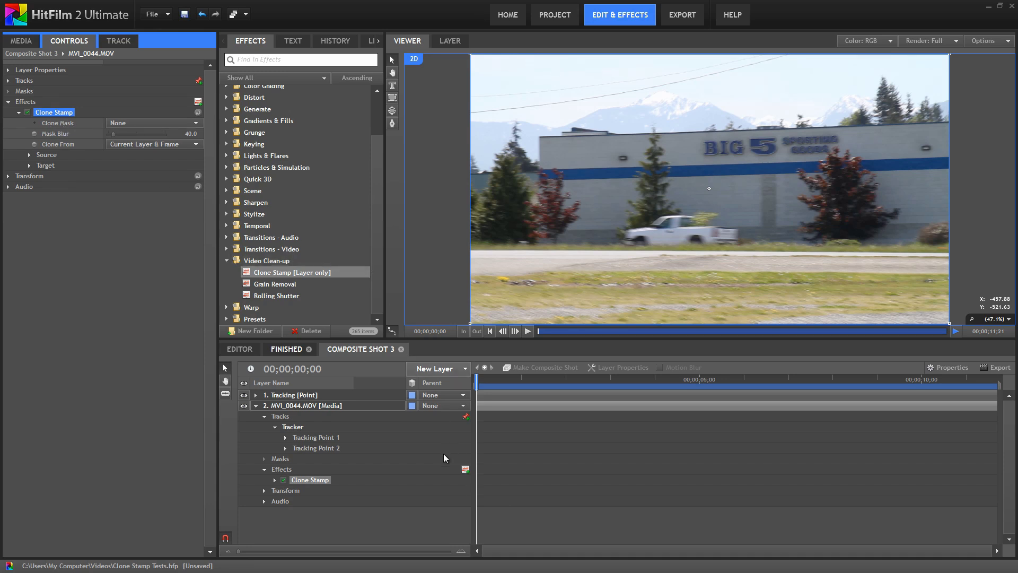
Create a new white plane layer named 'Plane 1'.
click(464, 369)
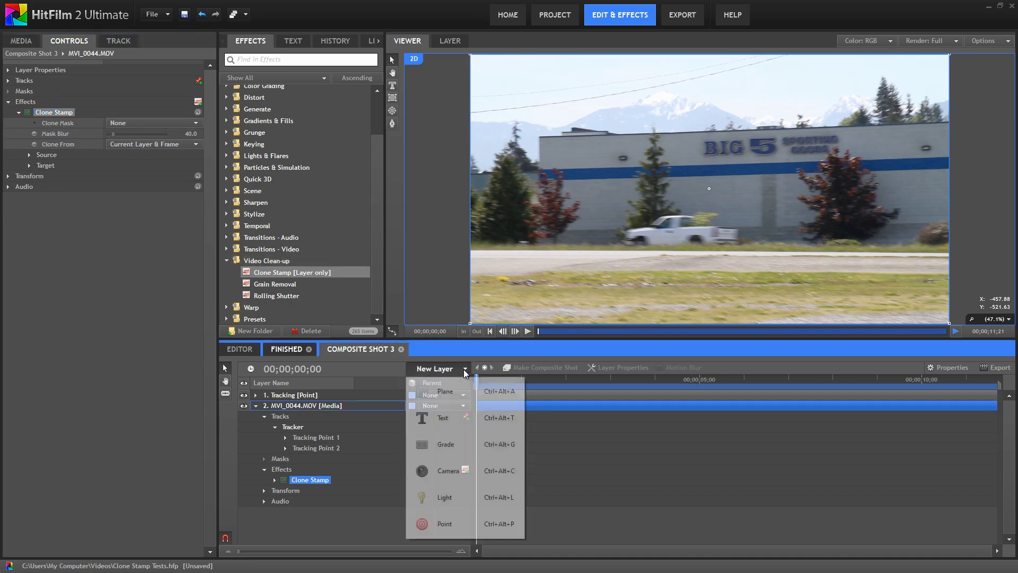
click(449, 390)
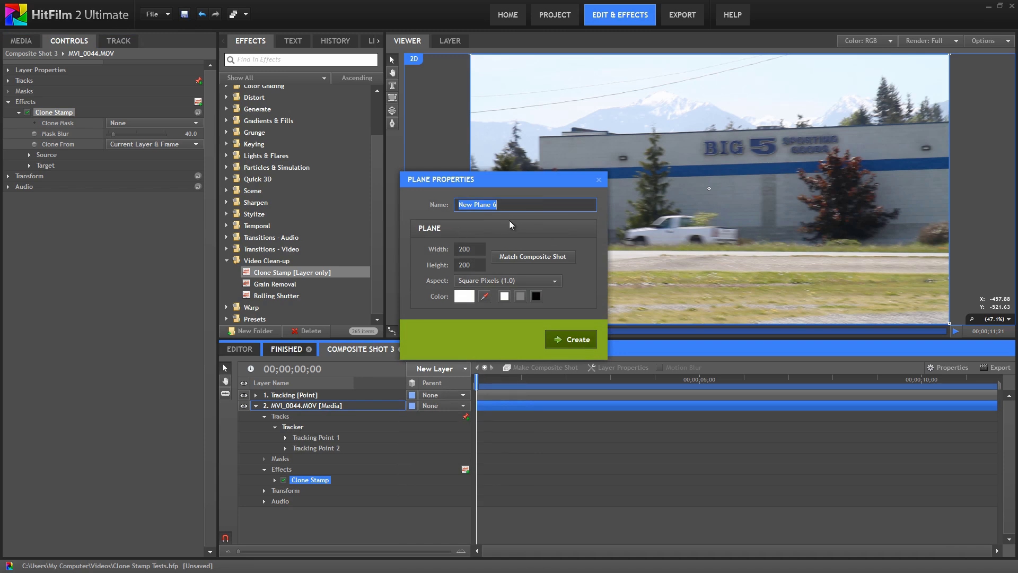
text(Plane 1)
click(585, 341)
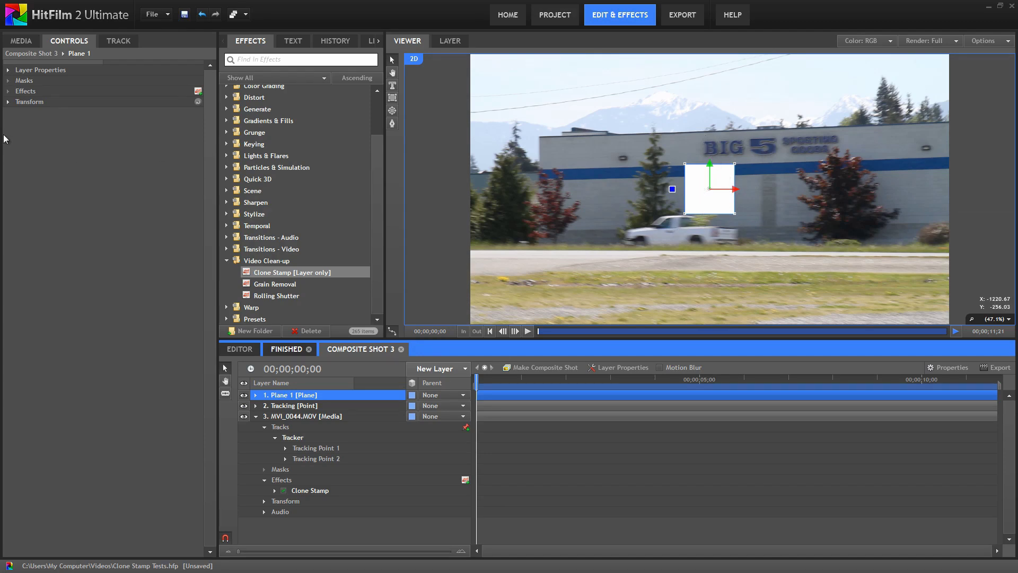
Give Plane 1 48% opacity and fit it over the BIG 5 letters, rotated -2.0°.
click(8, 102)
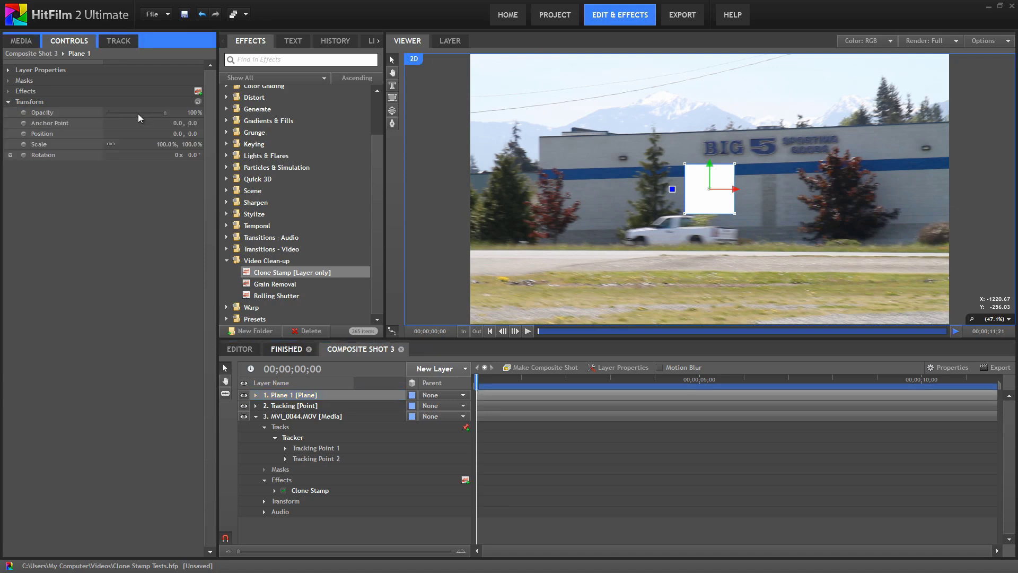
click(136, 112)
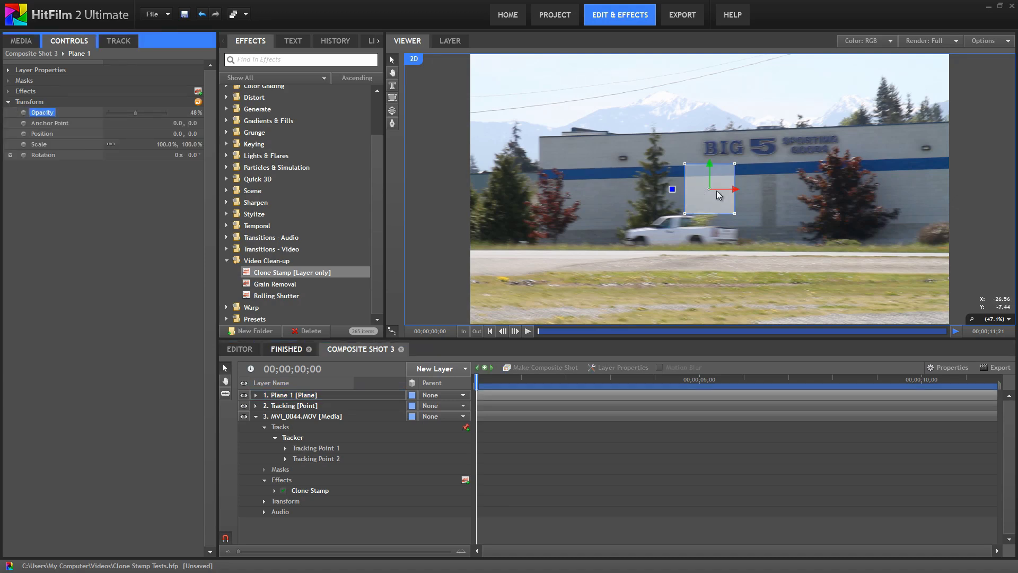
drag(733, 212, 777, 155)
drag(699, 144, 699, 148)
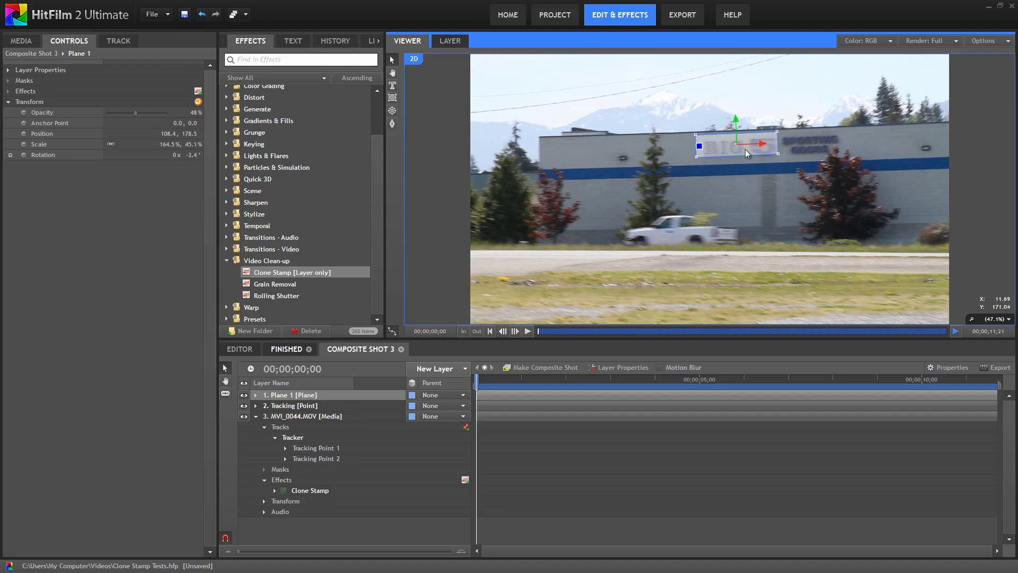
click(192, 155)
key(Return)
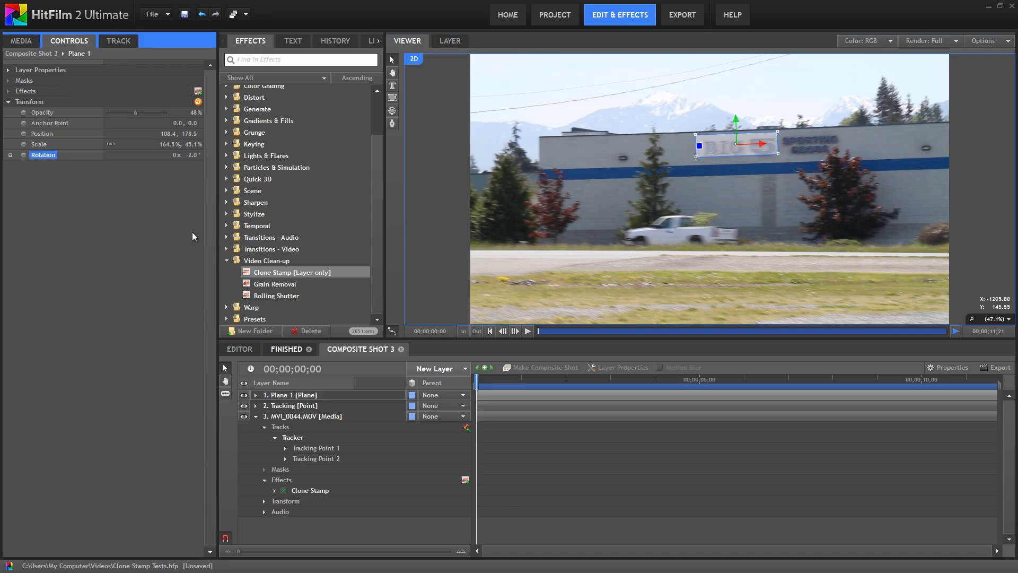
Shift Plane 1 from the BIG 5 sign onto the blank wall at -472.6, 147.1.
drag(716, 146, 718, 149)
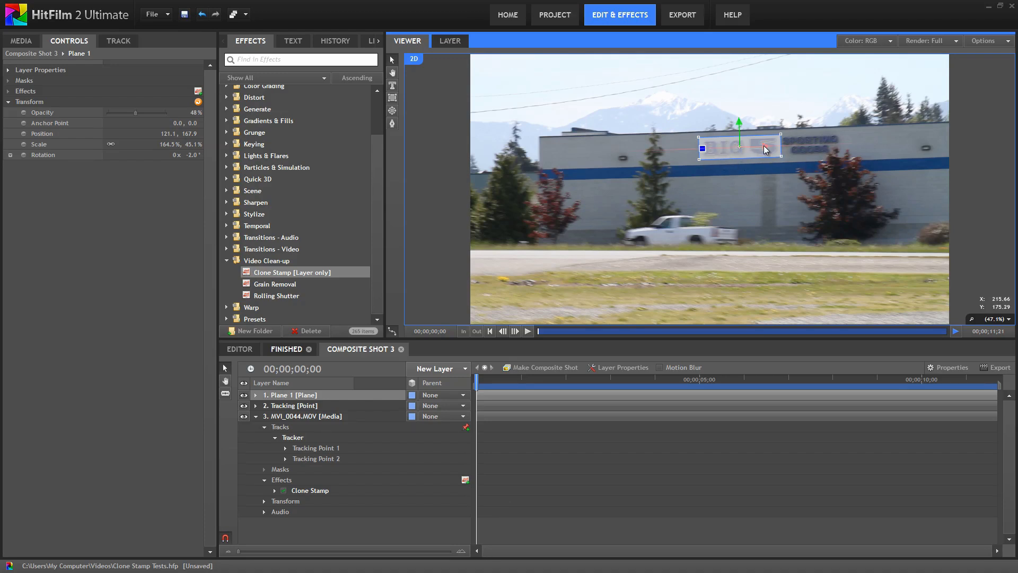
drag(765, 145, 608, 142)
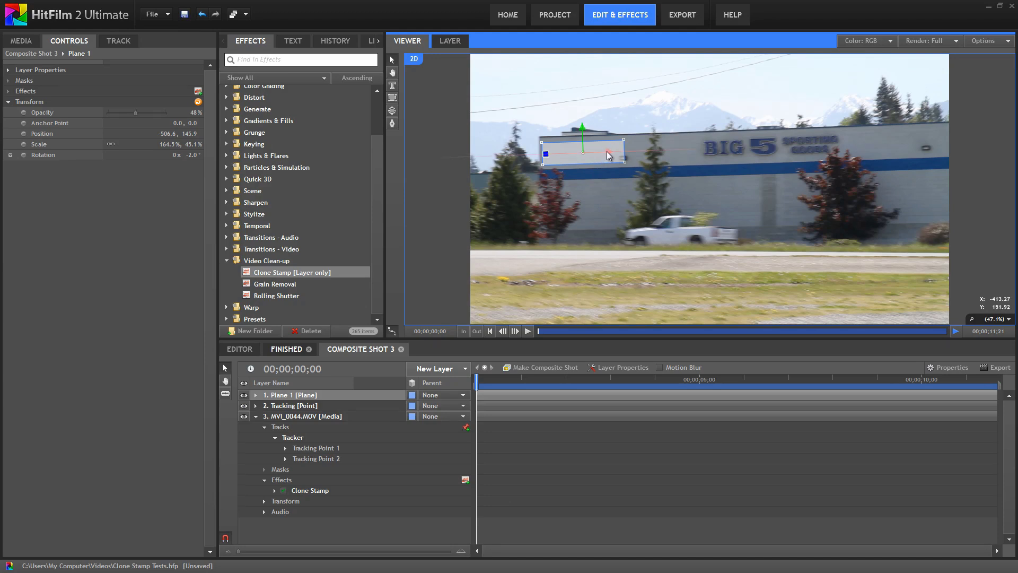
drag(607, 151, 615, 151)
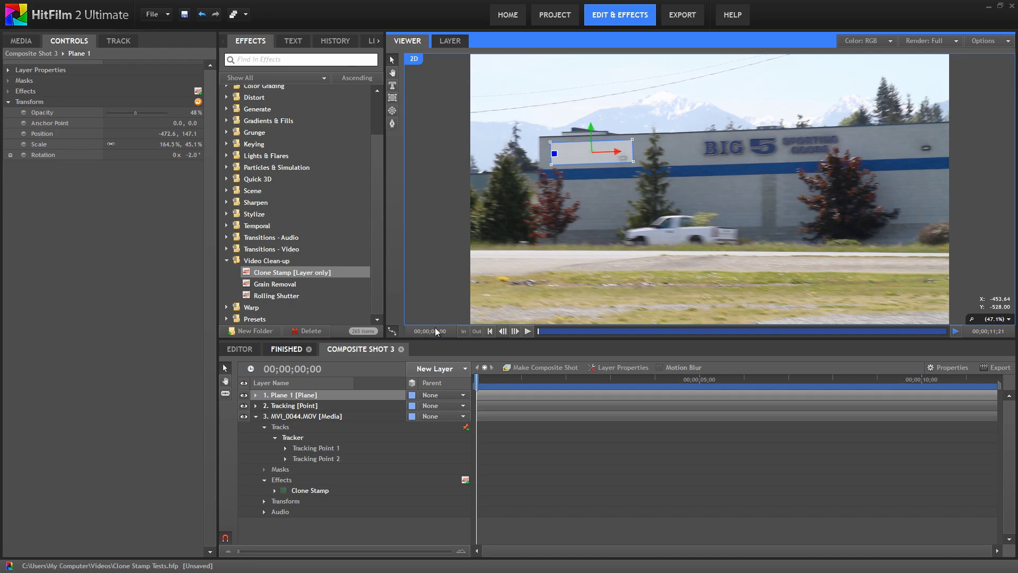
Duplicate Plane 1 as 'Plane 2' and place it on the blank wall at -525.0, 145.3.
right_click(338, 395)
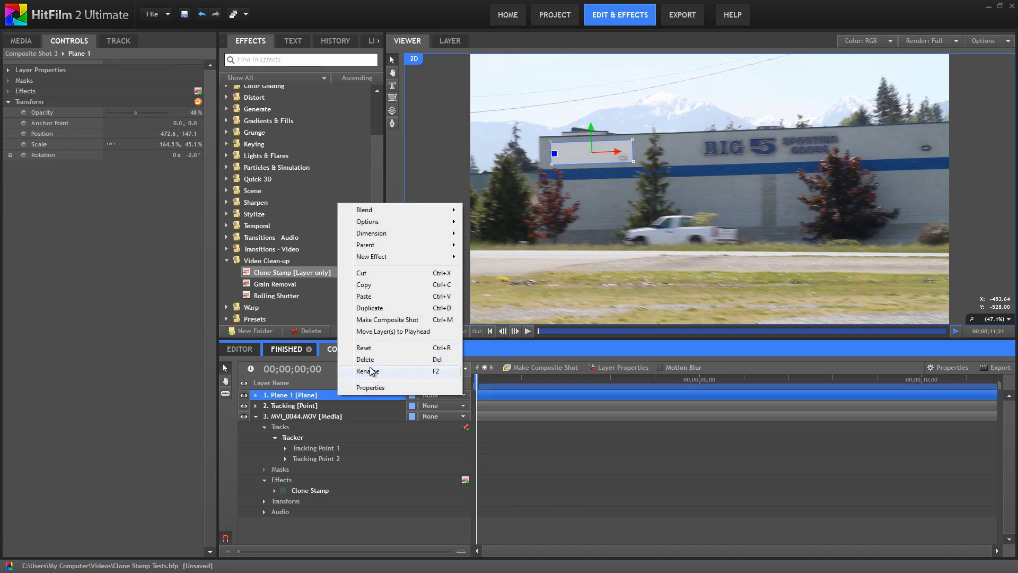
click(371, 308)
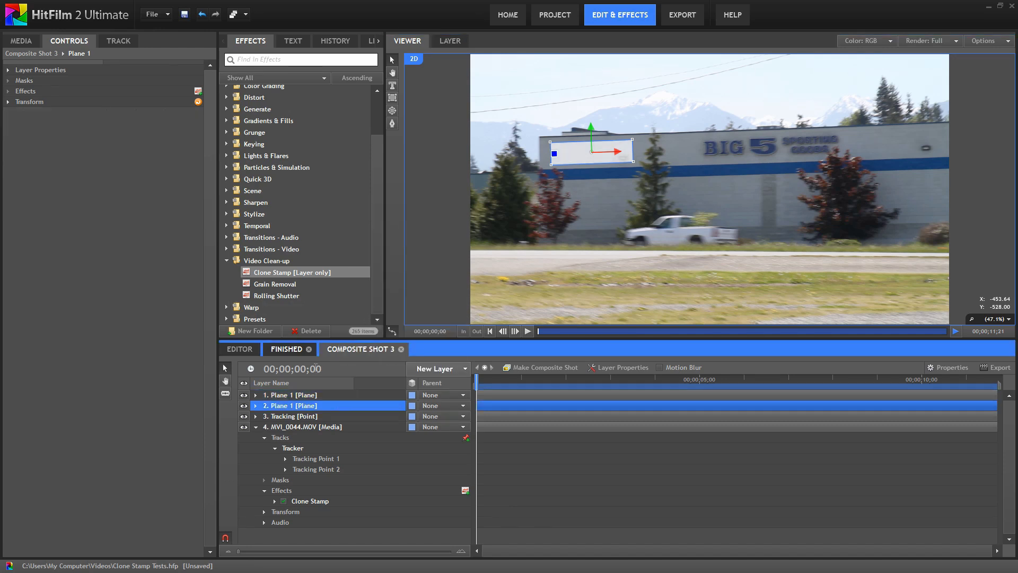
right_click(281, 397)
click(310, 370)
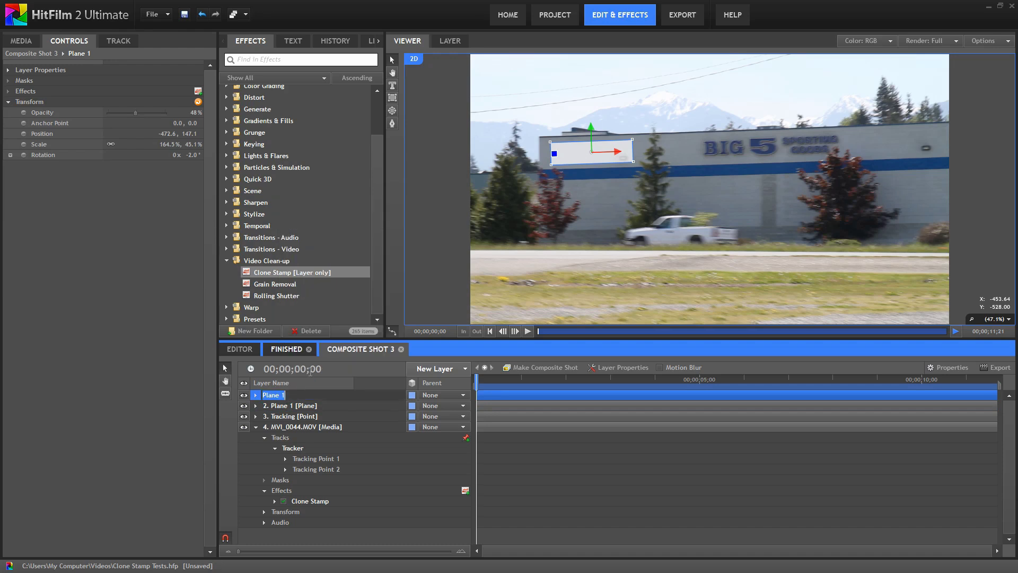
key(BackSpace)
text(2)
key(Return)
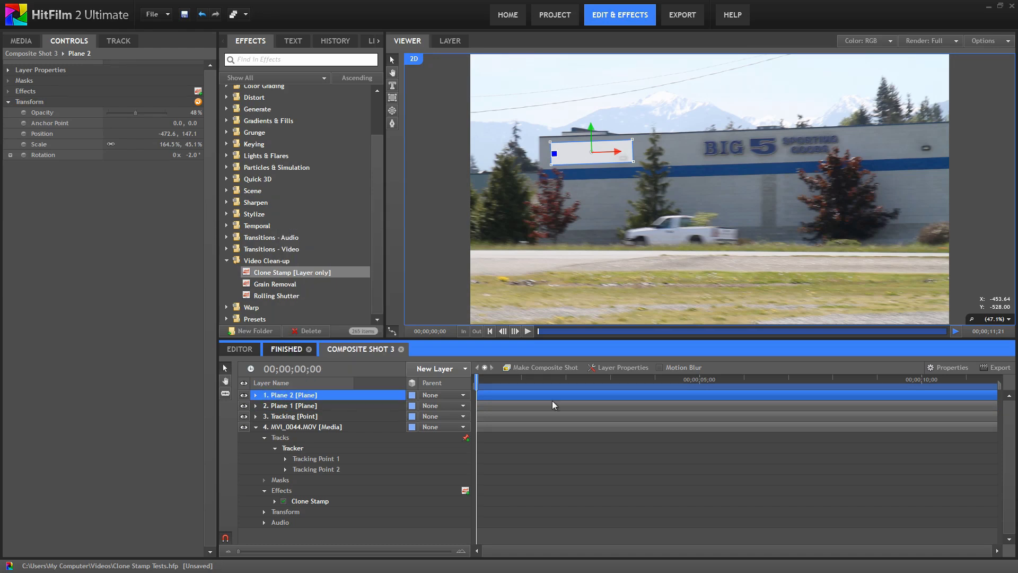
drag(618, 154, 844, 155)
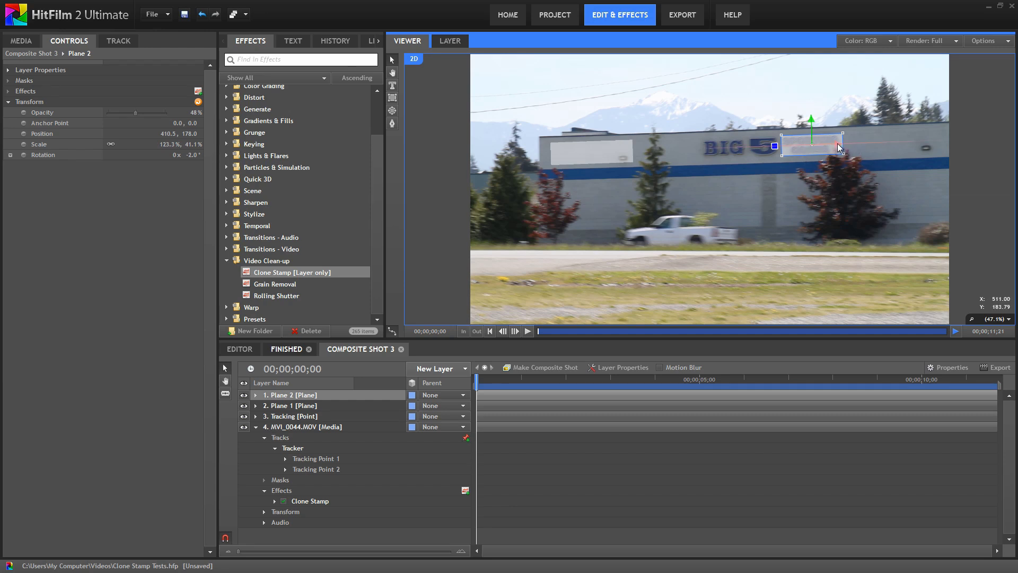
drag(838, 148, 604, 154)
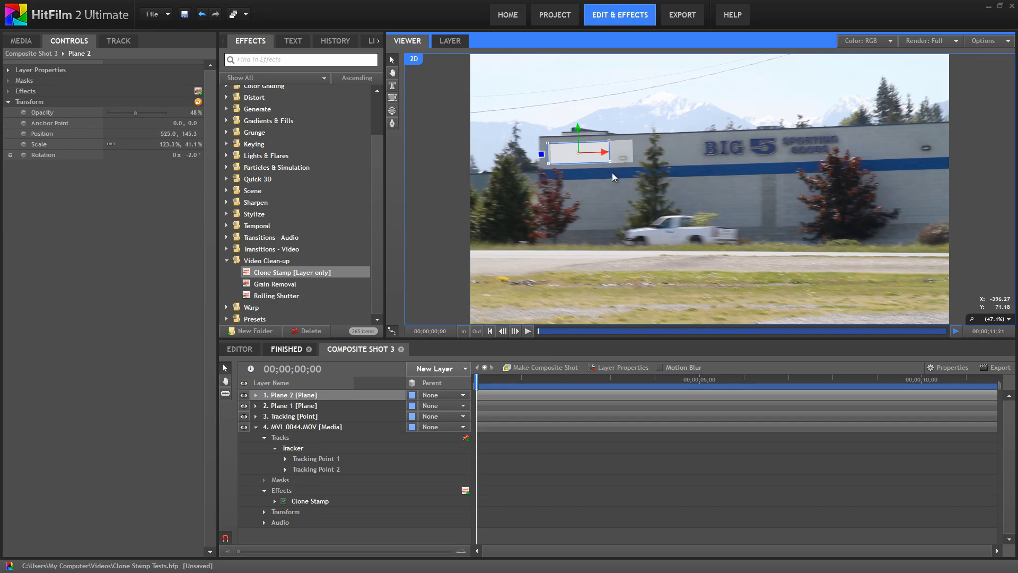
Parent Plane 1 and Plane 2 to 3. Tracking, then scrub to check they follow.
click(463, 410)
click(449, 440)
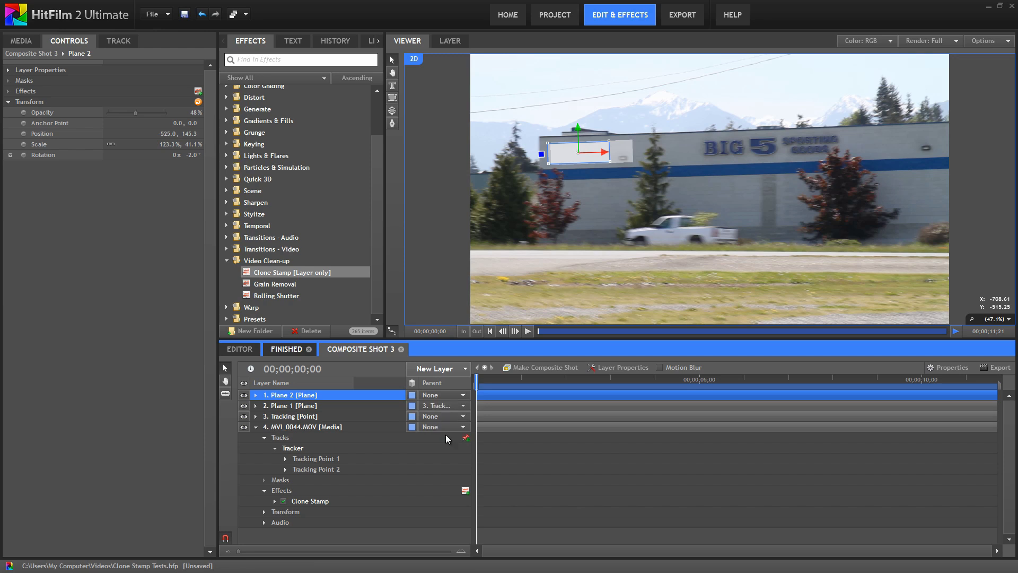
click(462, 395)
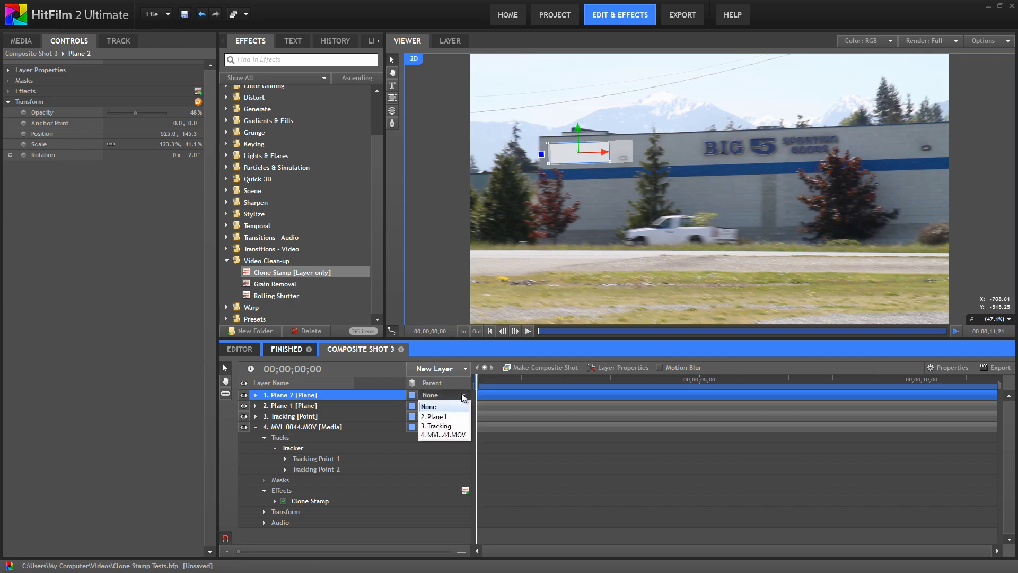
click(440, 427)
drag(486, 395, 465, 395)
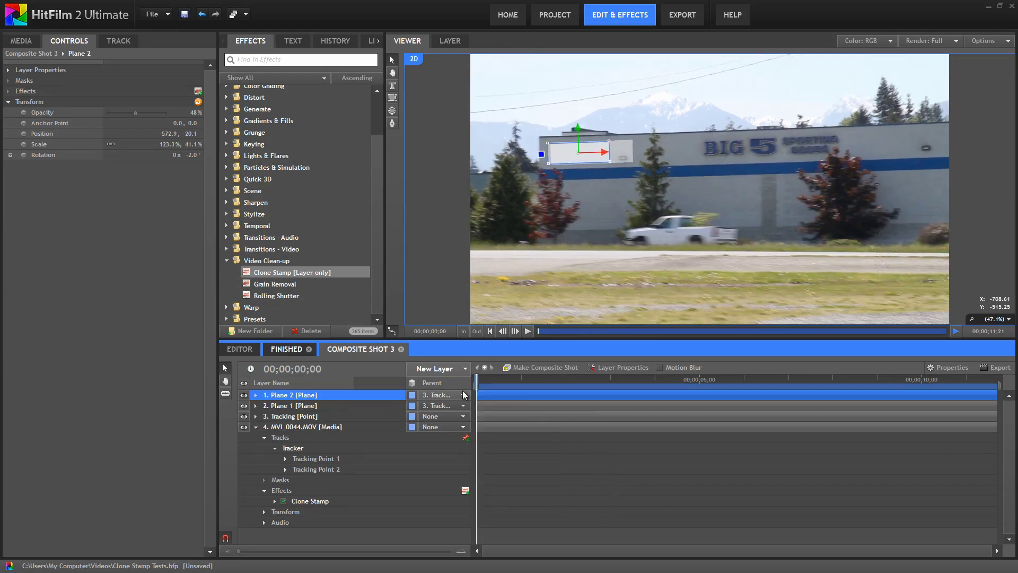
Set the footage Clone Stamp's Clone Mask to Plane 1 with Clone From at Current Layer & Frame.
click(317, 501)
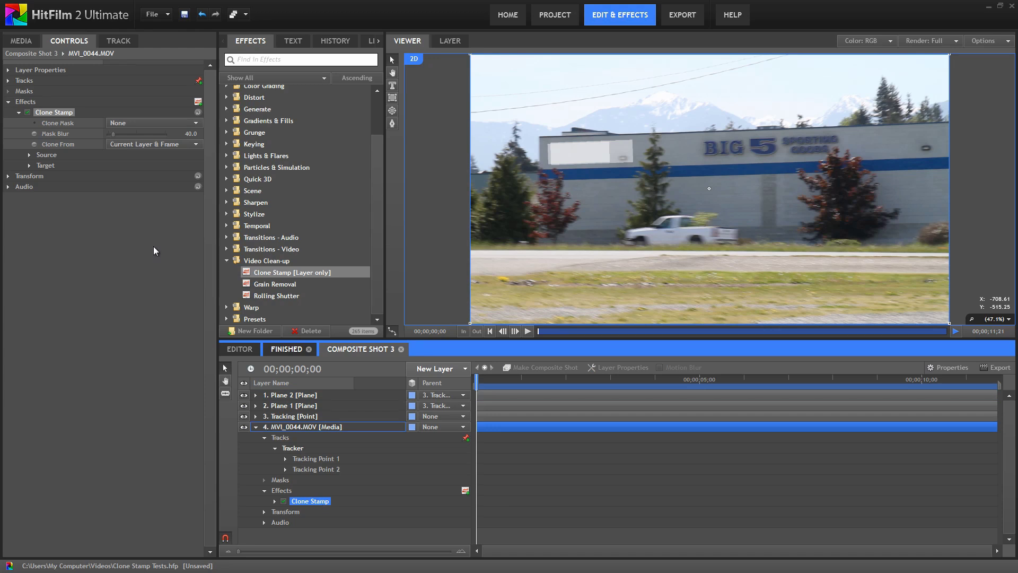
click(198, 122)
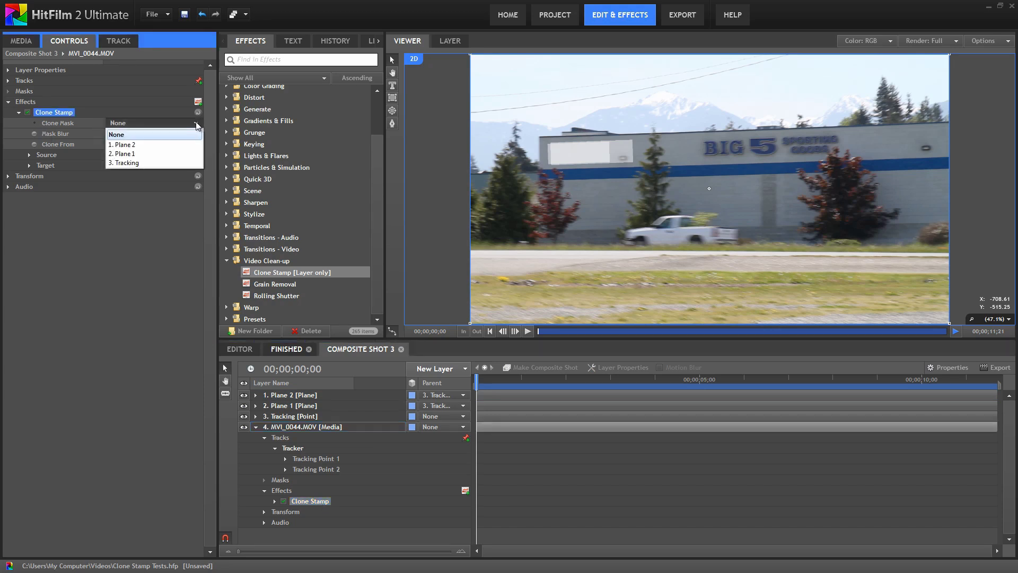
click(130, 155)
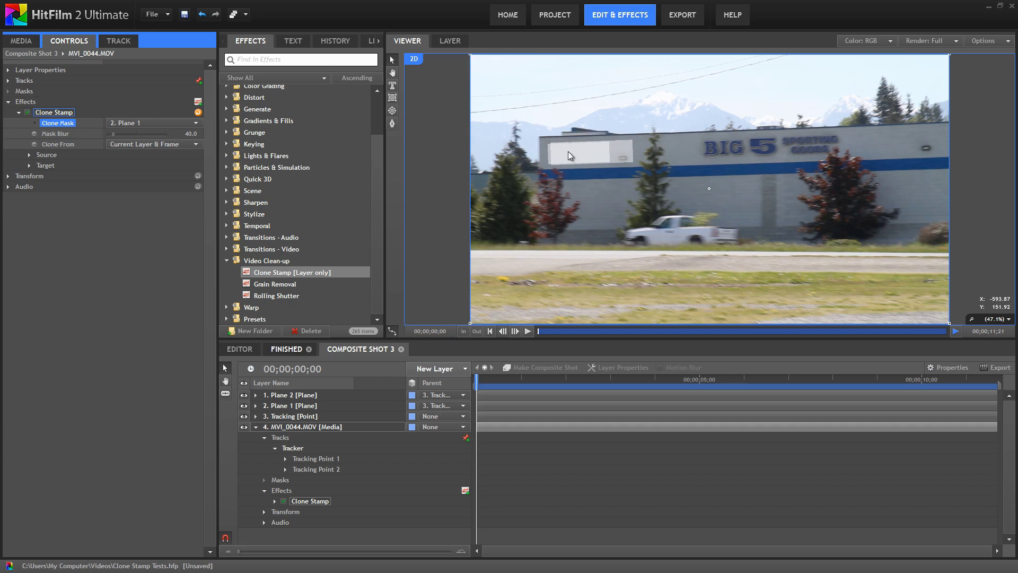
click(194, 144)
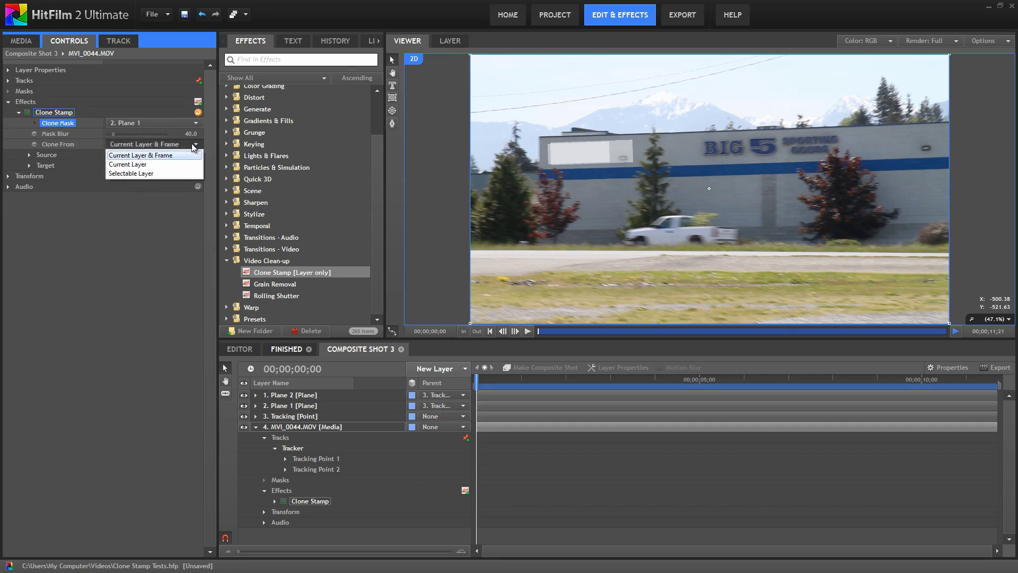
click(136, 165)
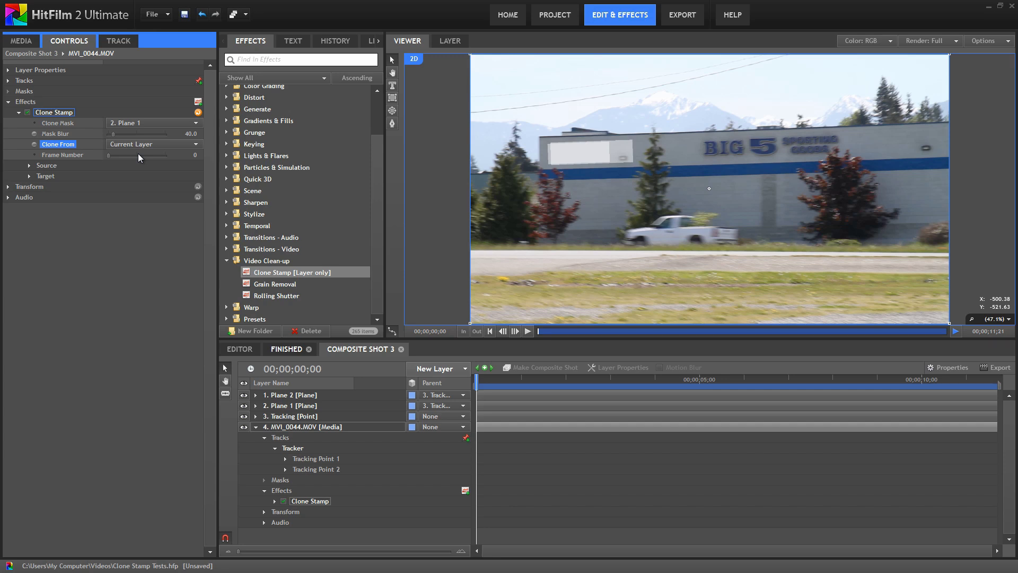
click(197, 146)
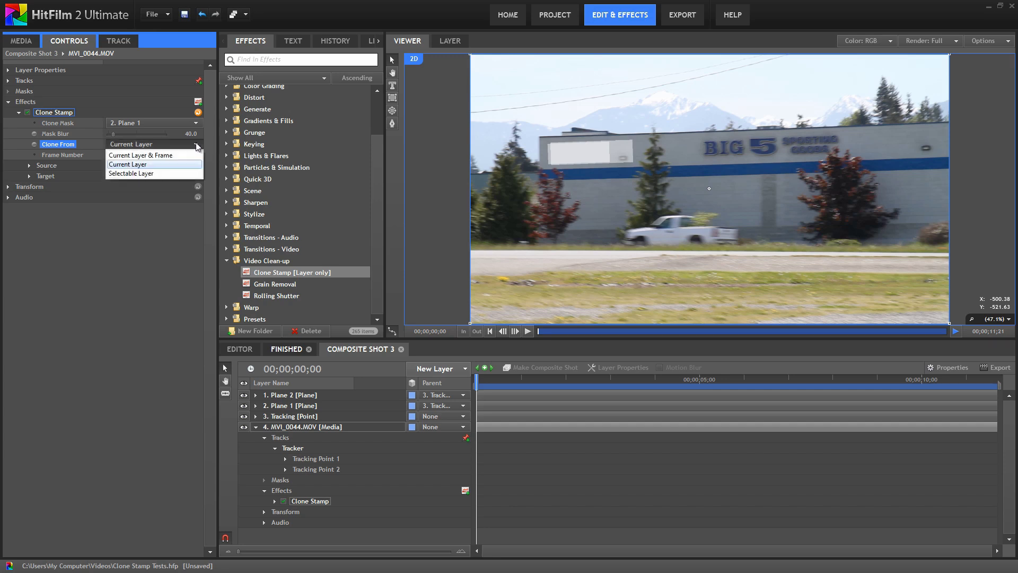
click(154, 156)
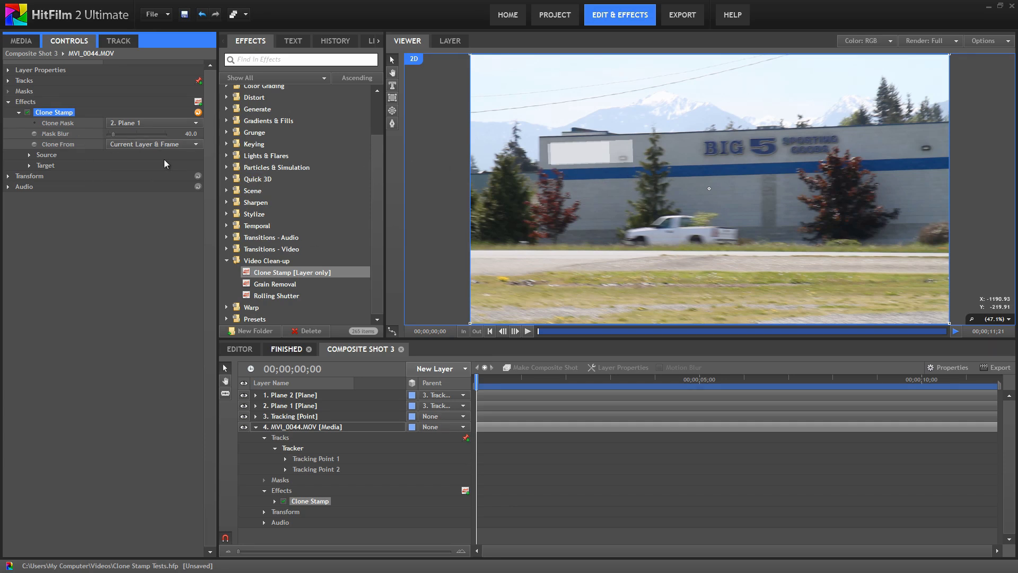
Adjust the first Clone Stamp's mask blur, take its source from Plane 1, and target the Tracking layer.
click(112, 134)
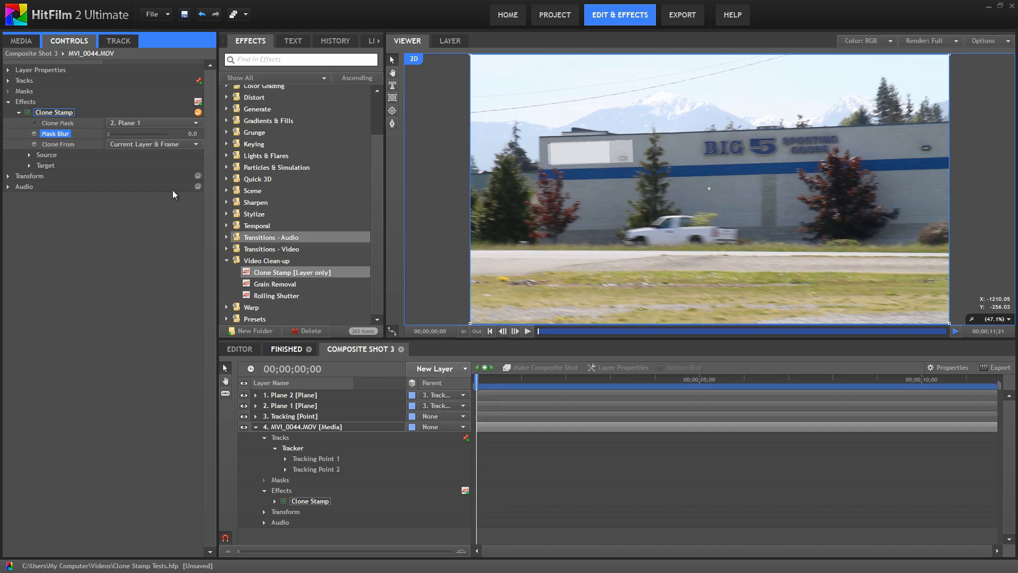
click(28, 155)
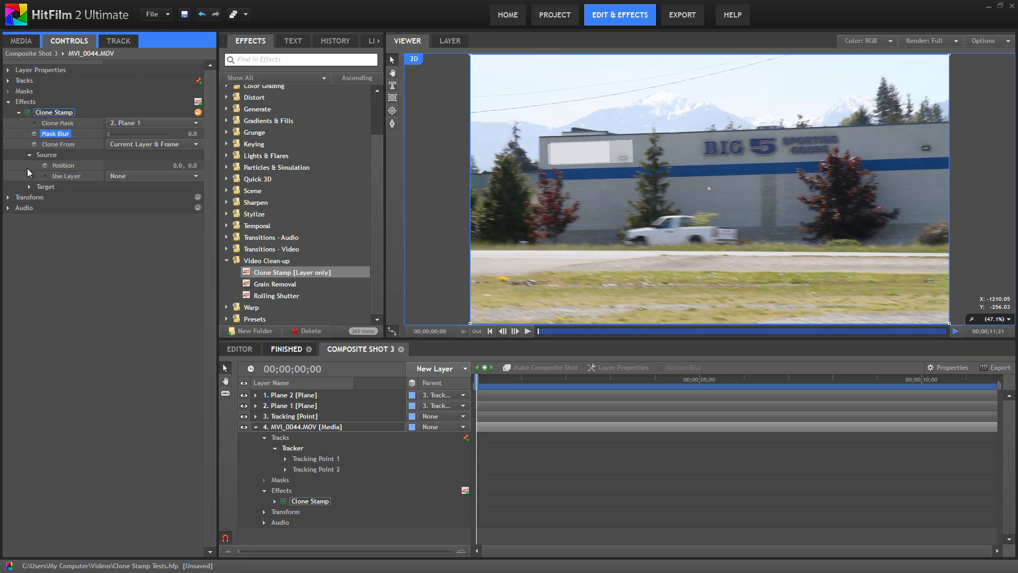
click(195, 177)
click(133, 207)
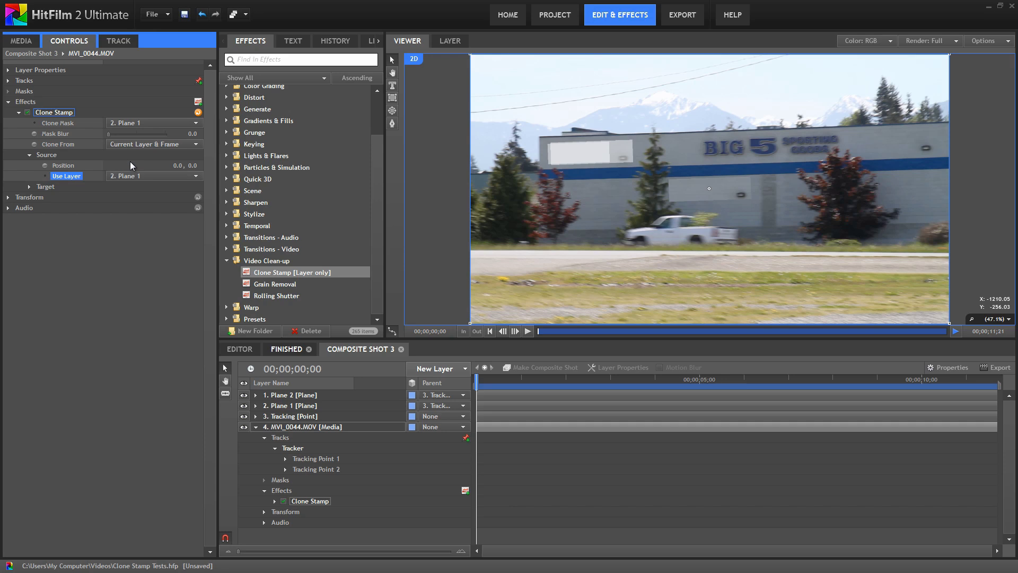
click(29, 188)
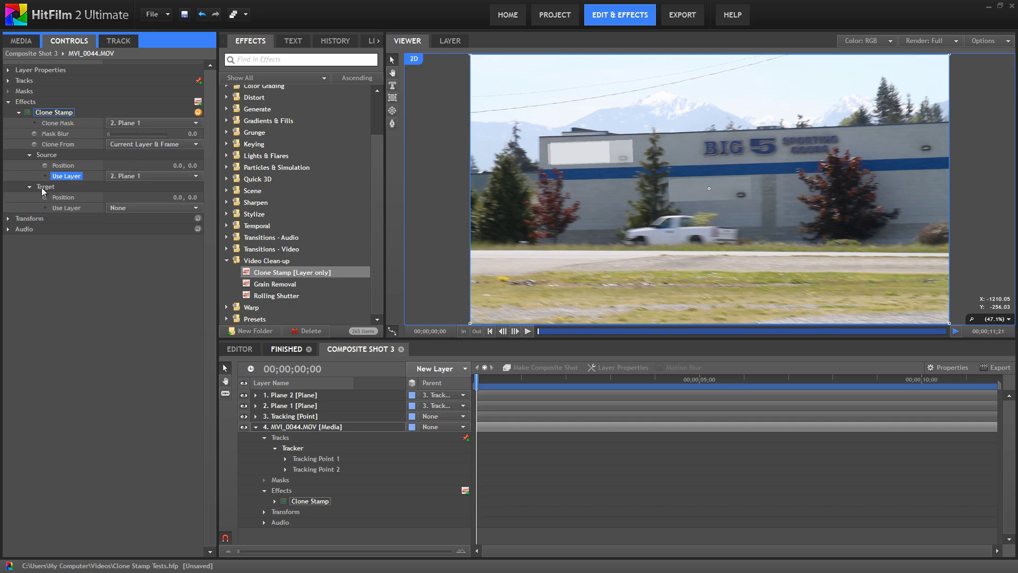
click(196, 208)
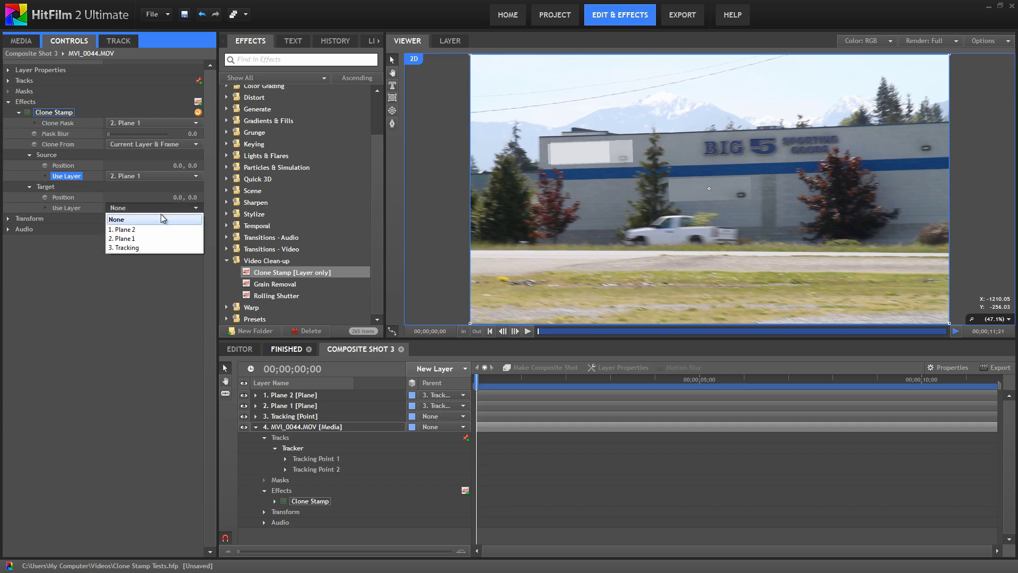
click(137, 247)
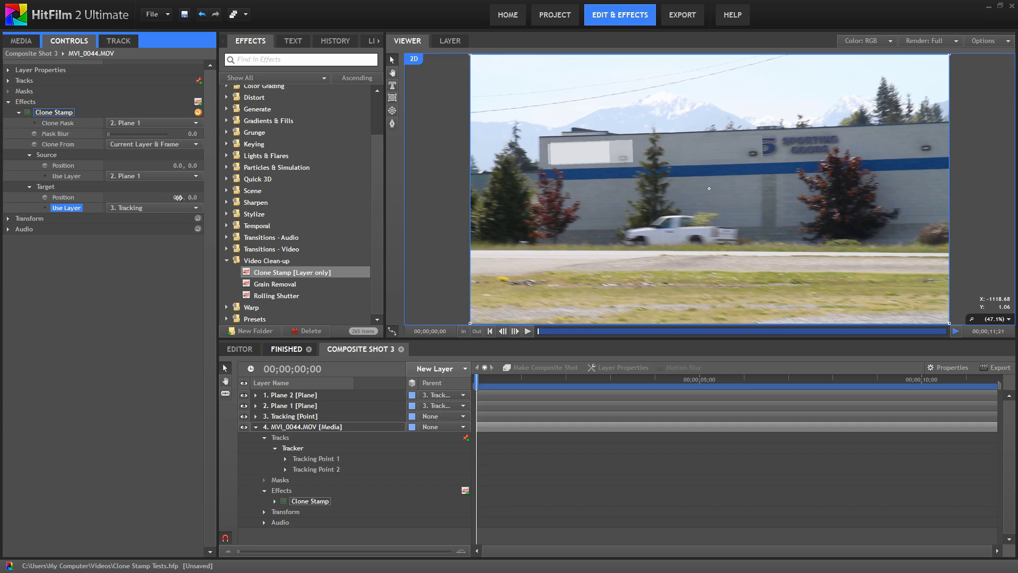
Offset the first clone's target to 76.0, 0.0 with mask blur 20, then scrub to check.
drag(178, 197, 221, 200)
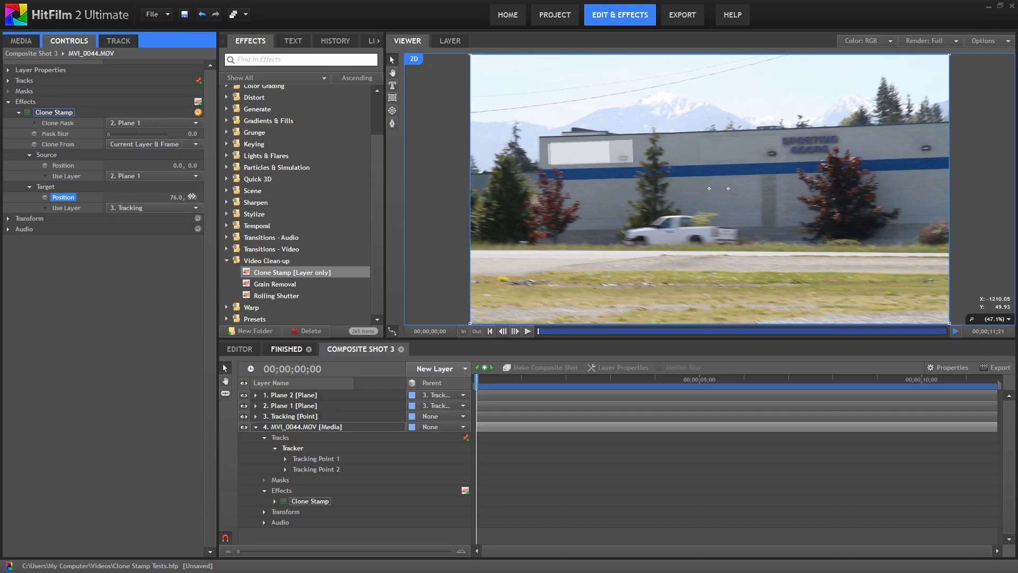
drag(192, 198, 286, 198)
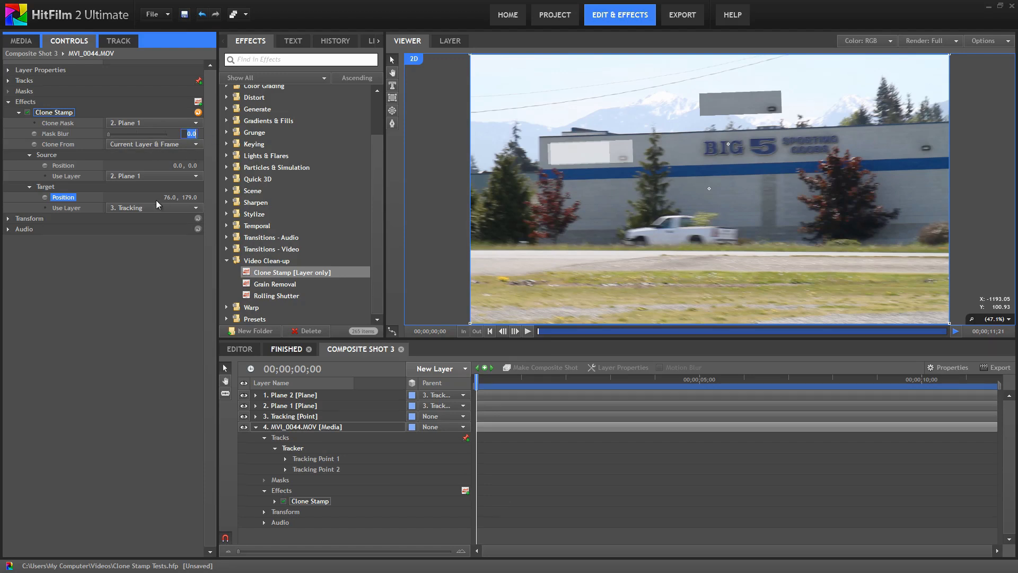
text(20)
key(Return)
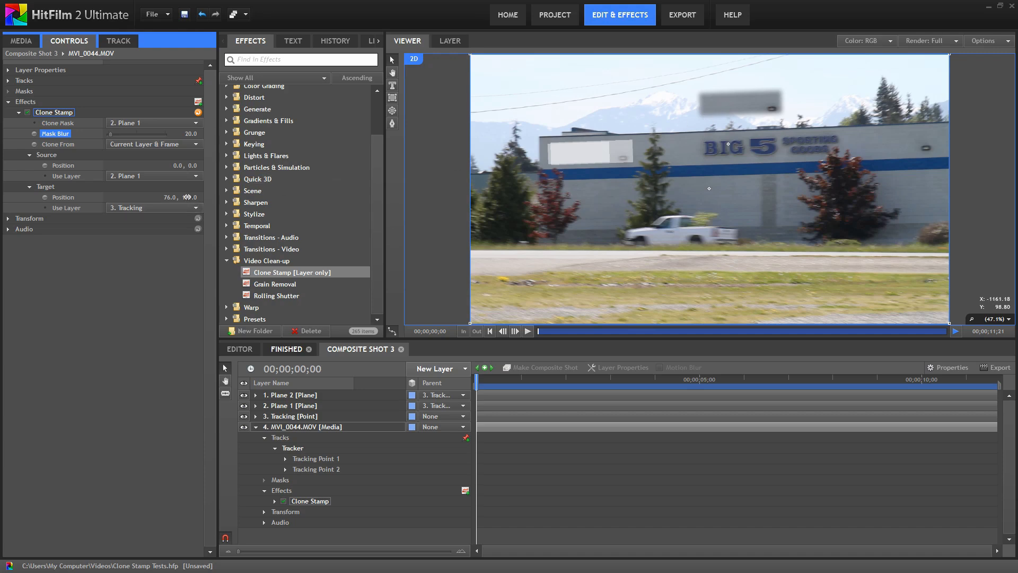
click(186, 197)
text(0)
key(Return)
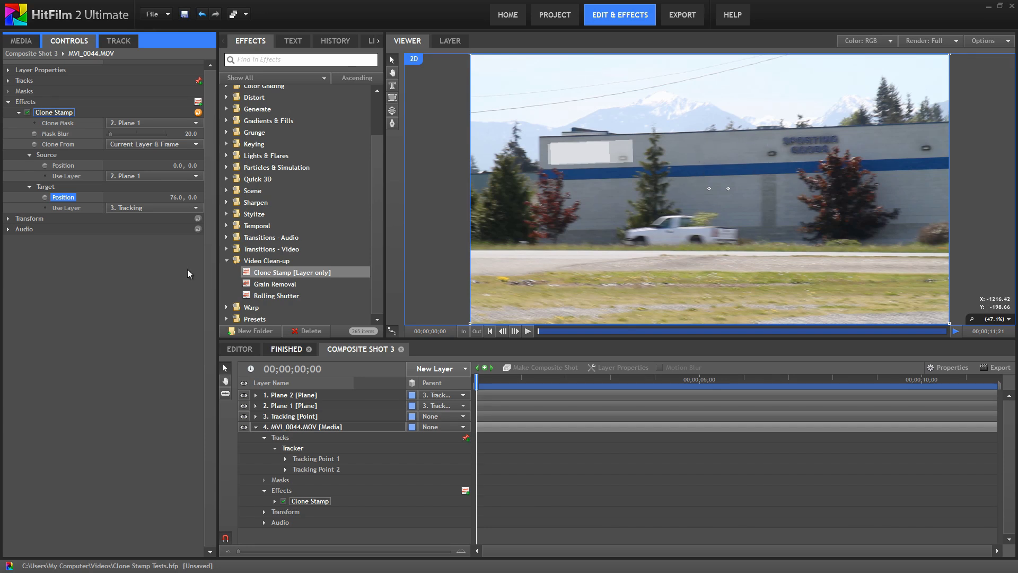
drag(477, 378, 424, 415)
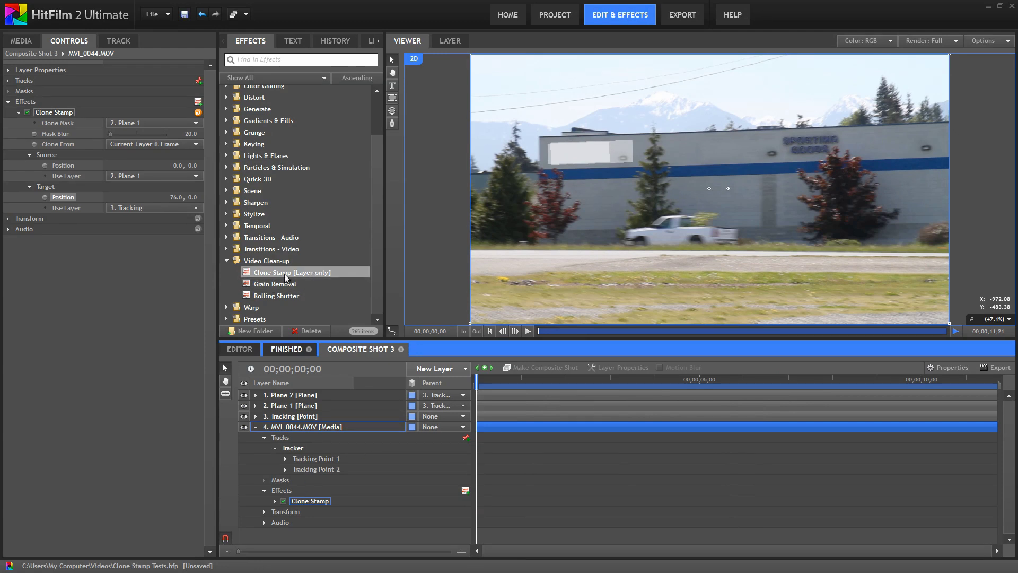
Add a second Clone Stamp to MVI_0044.MOV, masked by Plane 2 with mask blur 20.
mouse_move(284, 274)
mouse_down()
mouse_move(344, 426)
mouse_move(353, 417)
mouse_move(334, 432)
mouse_move(313, 502)
mouse_up()
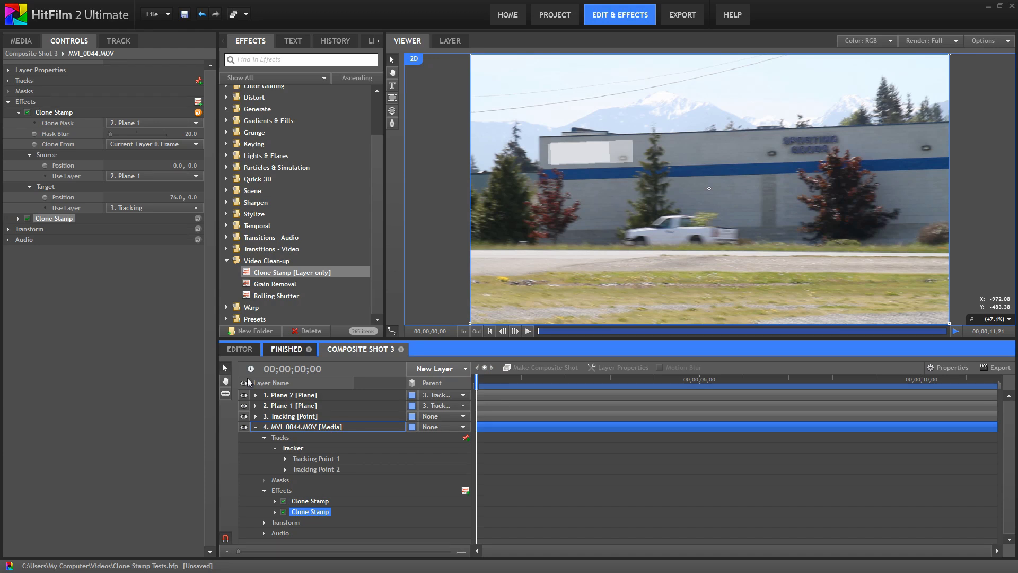
click(20, 219)
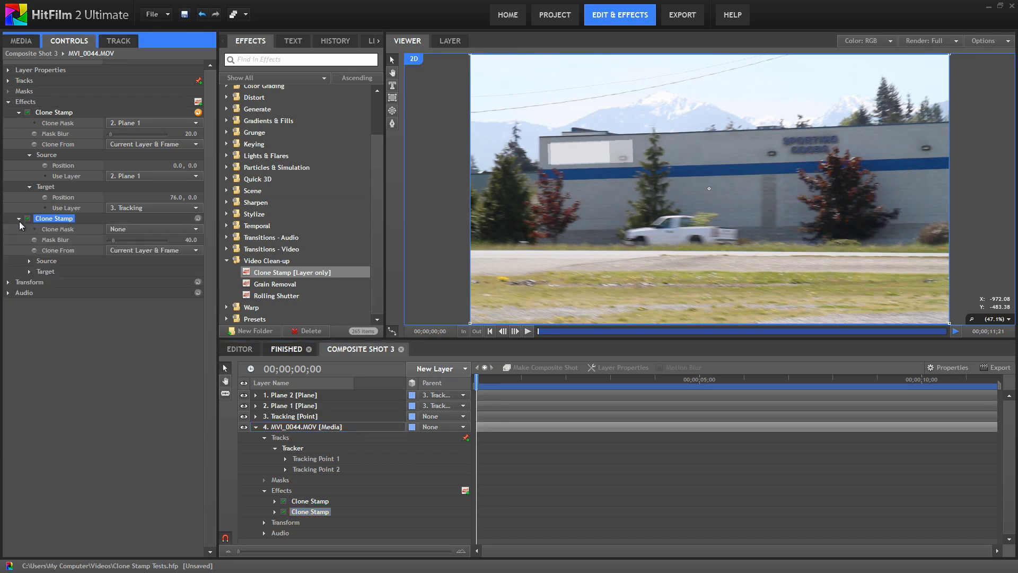
click(18, 112)
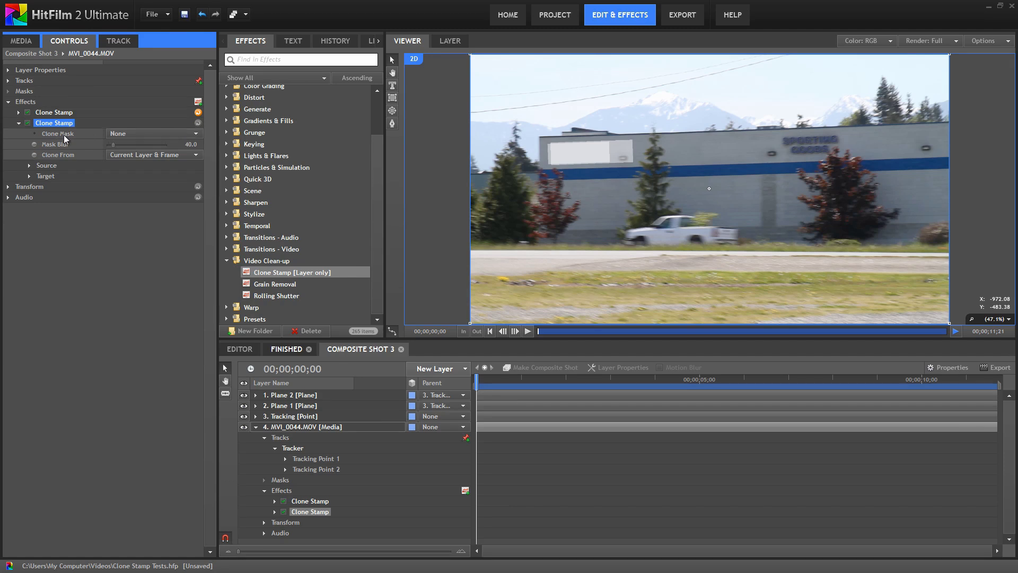
click(198, 131)
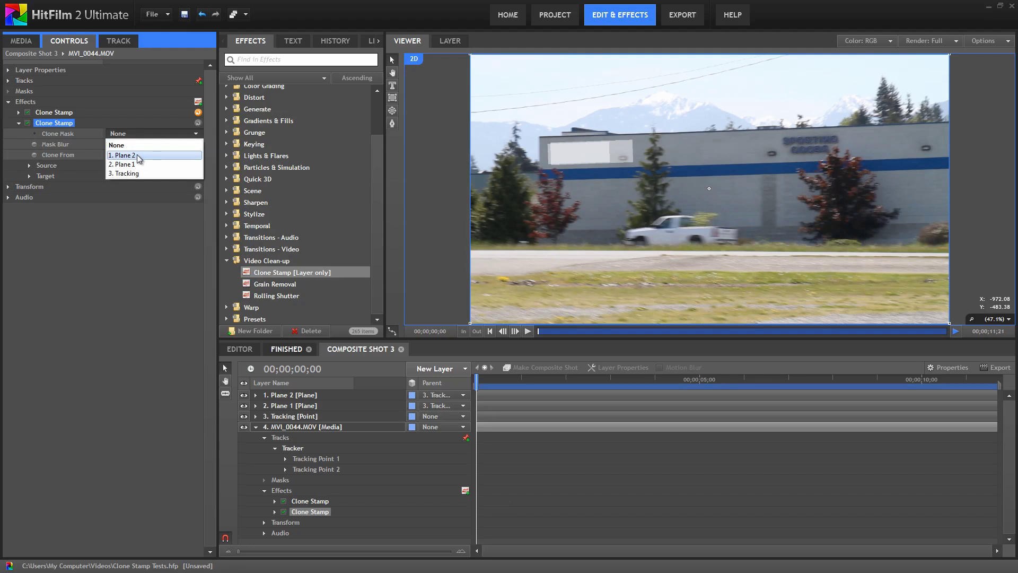
click(137, 154)
click(177, 143)
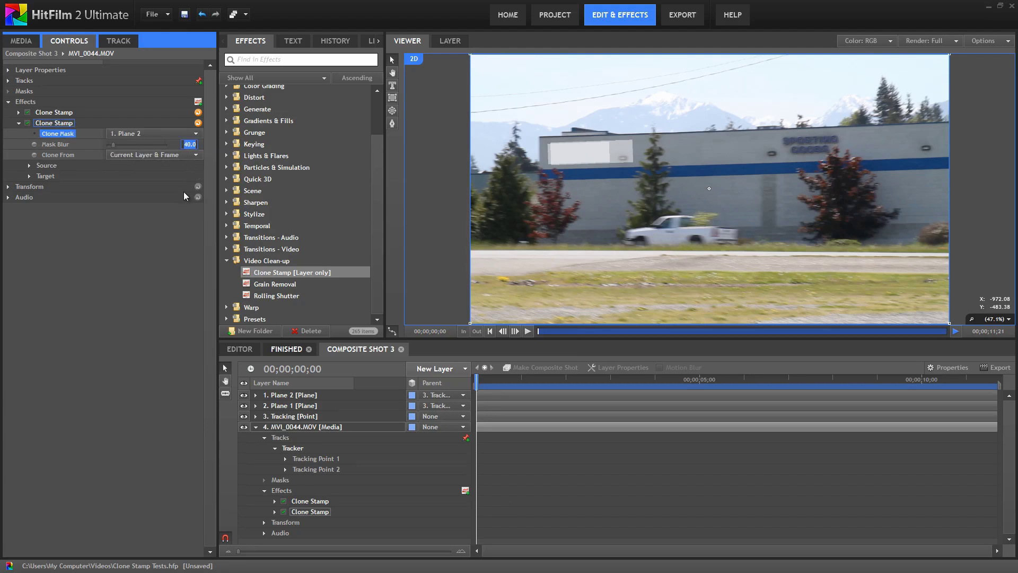
text(20)
key(Return)
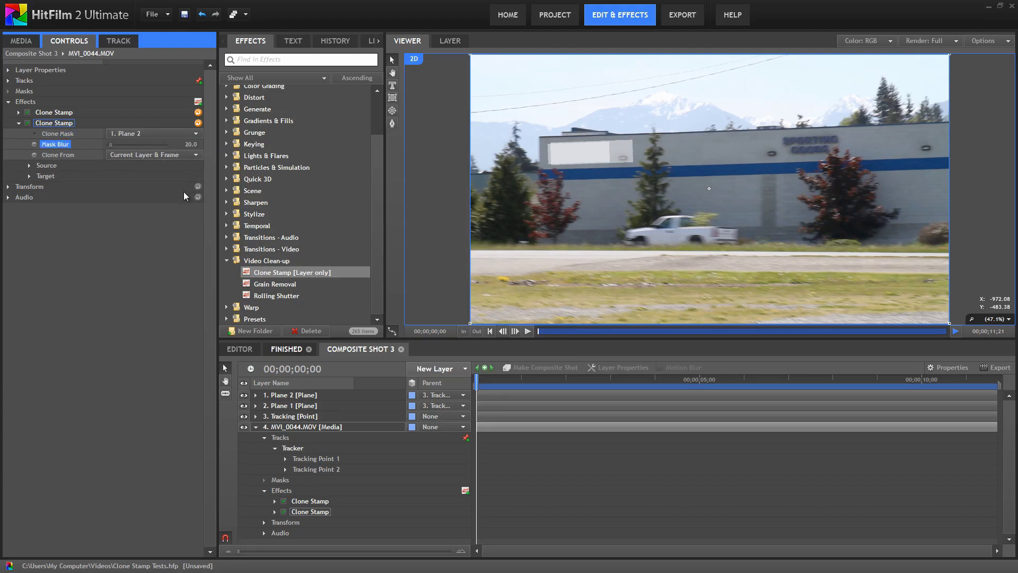
Take the second clone's source from Plane 2 and make its target follow Tracking.
click(29, 165)
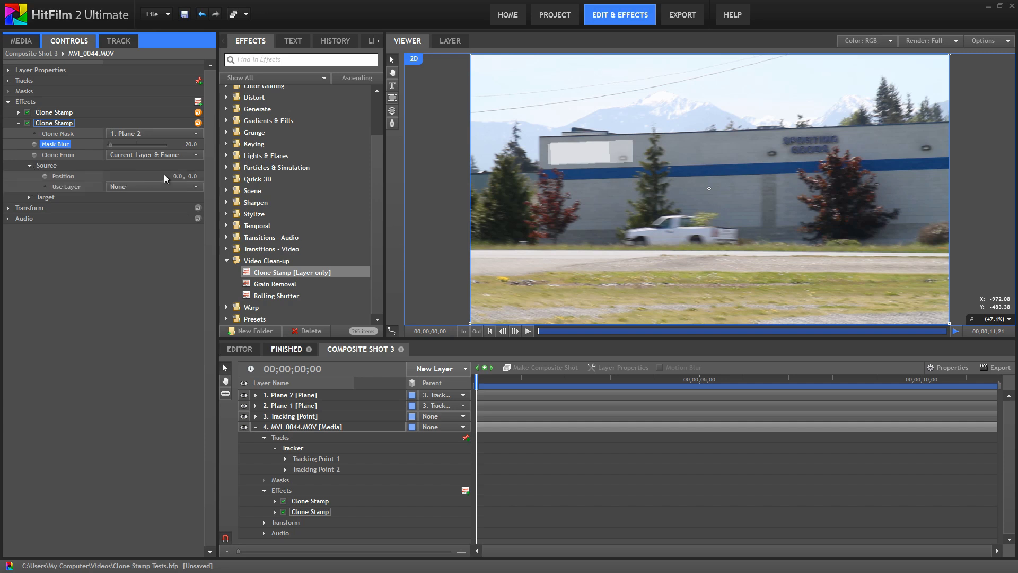
click(194, 186)
click(177, 208)
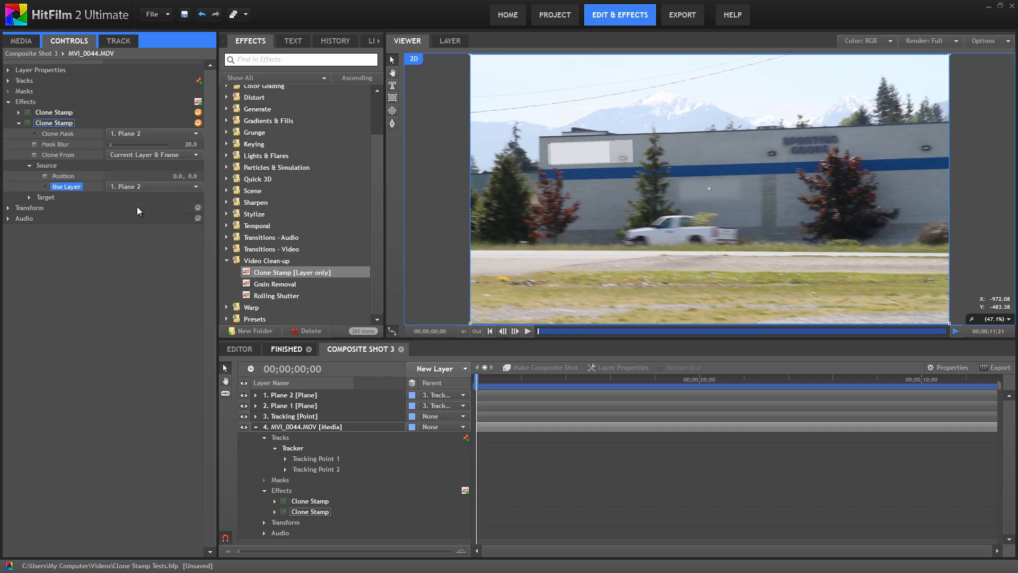
click(28, 196)
click(189, 218)
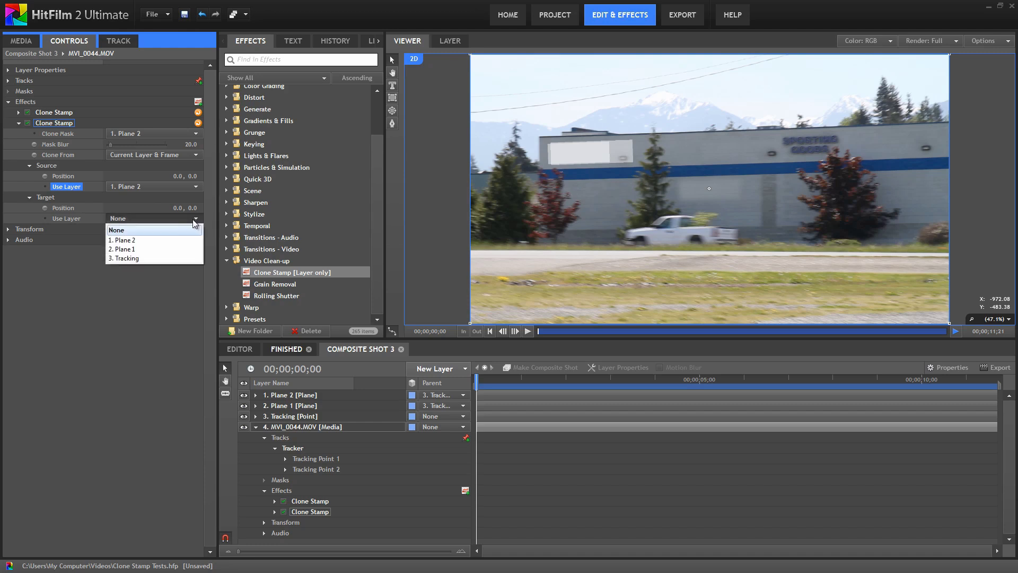
click(136, 259)
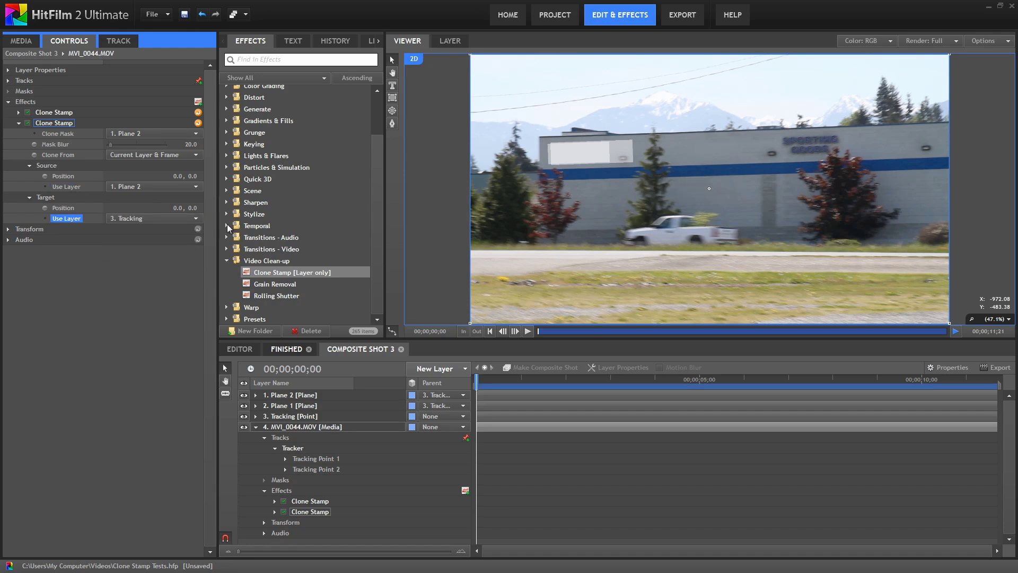
Offset the second clone's target to 360.0, 12.0 and enlarge Plane 2 to 127.5% × 45.6%.
drag(176, 207, 372, 213)
drag(193, 207, 198, 208)
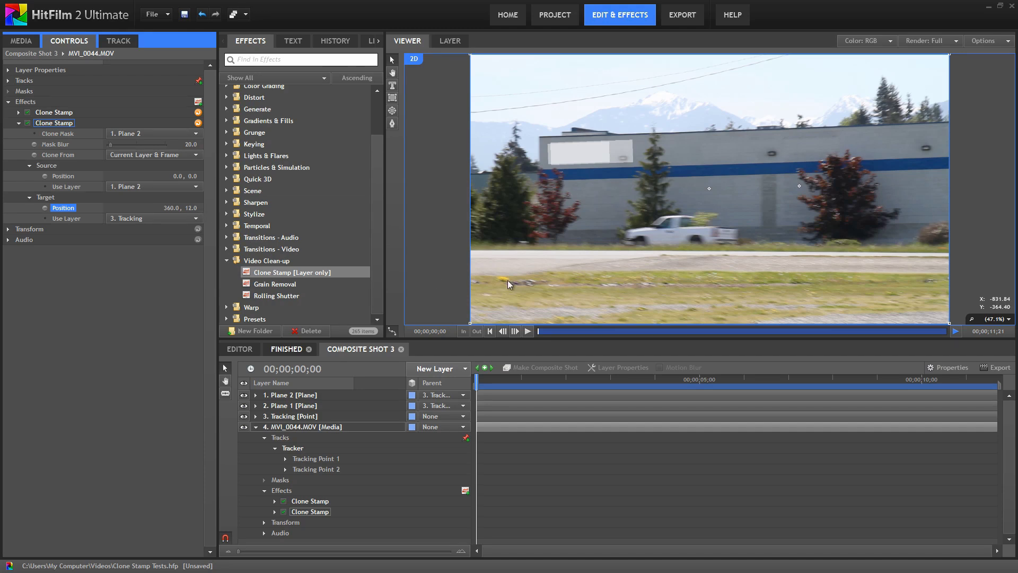
click(290, 395)
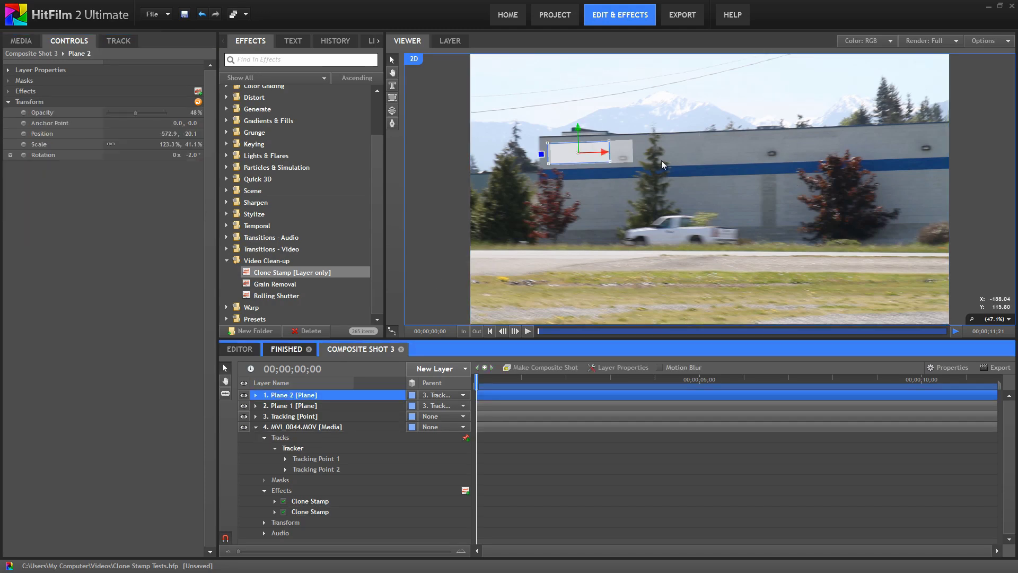
drag(610, 163, 610, 163)
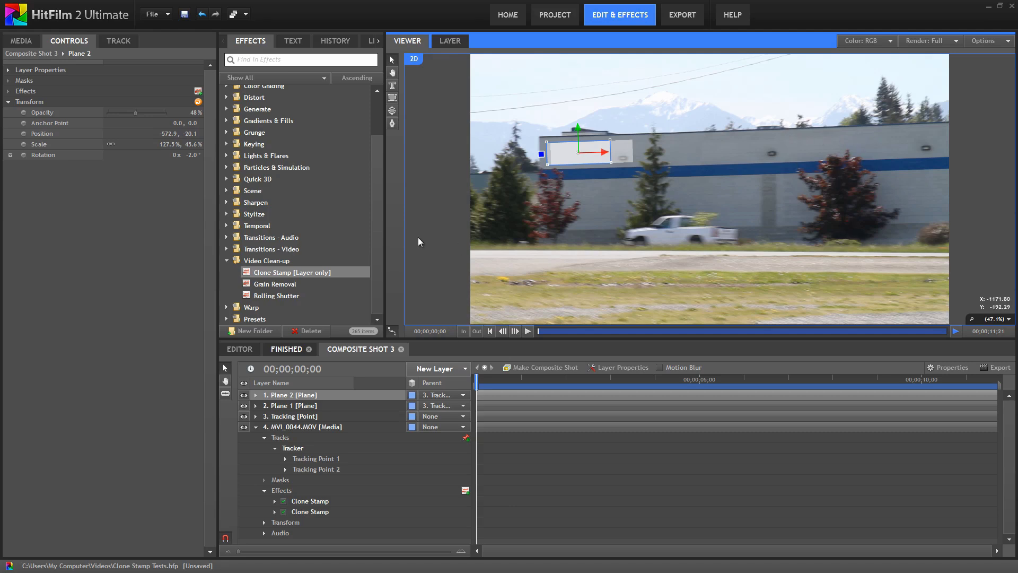
click(300, 427)
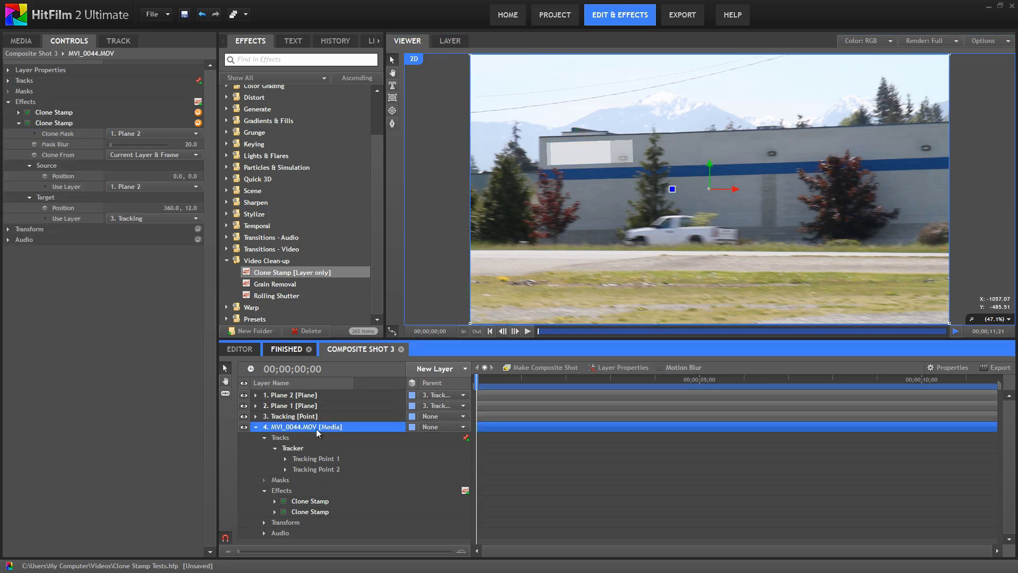
Hide Plane 2 and Plane 1, then play Composite Shot 3 through to 11;18.
click(244, 406)
click(244, 395)
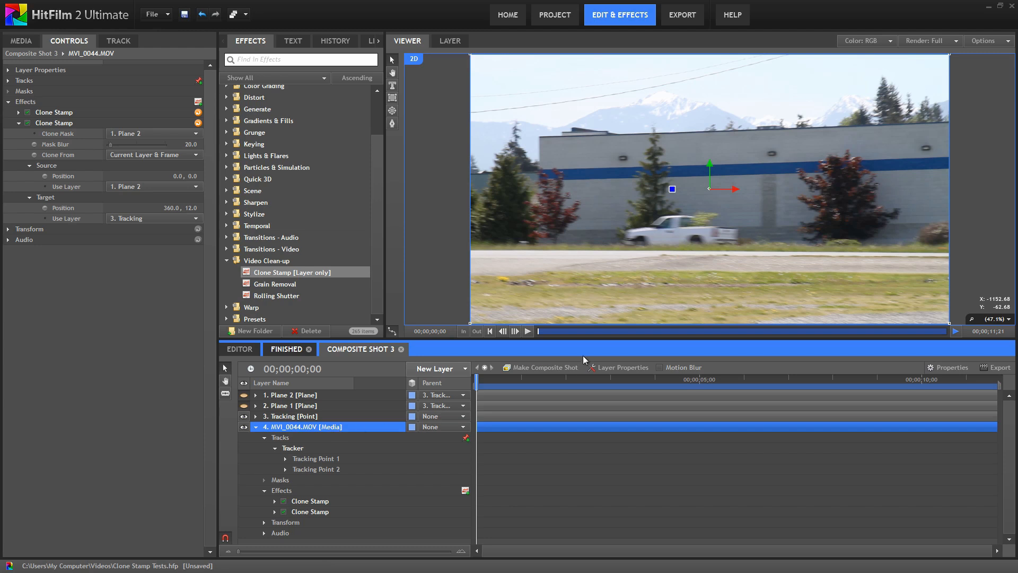
click(528, 331)
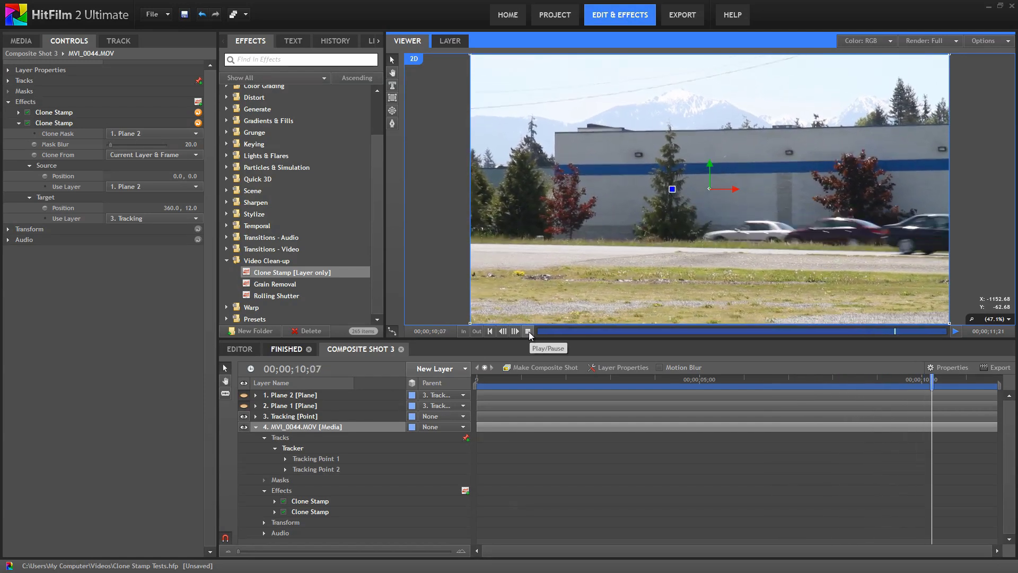
click(528, 331)
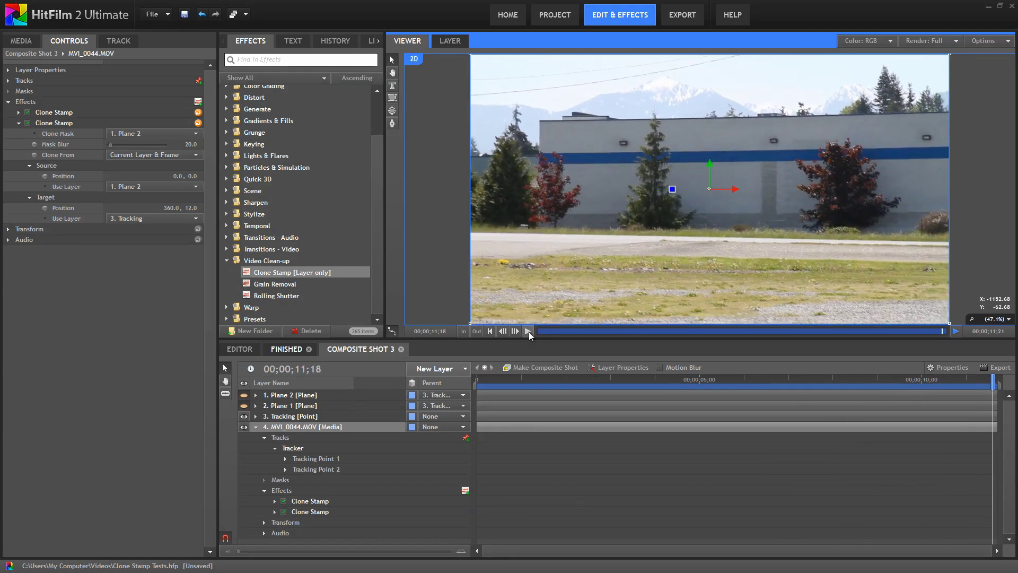